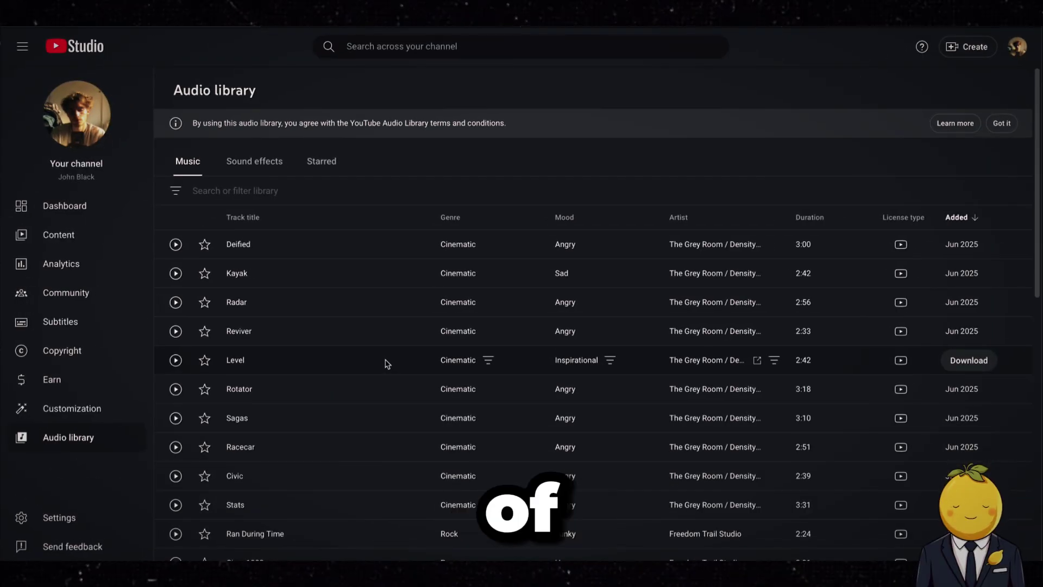
- Search the audio library's music for "neffex" and preview the song Chasing partway through
click(336, 183)
text(neffex)
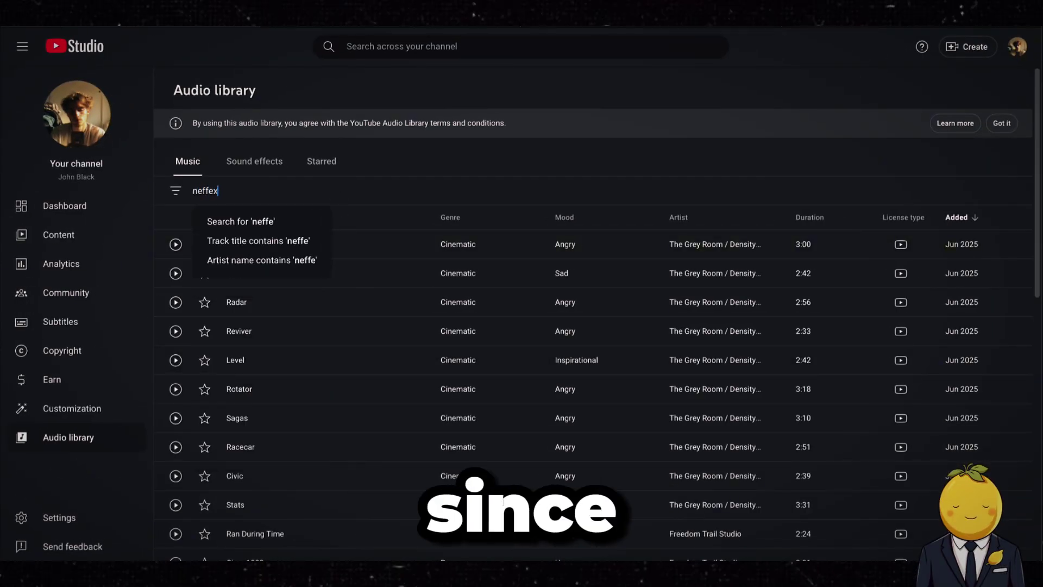
key(Return)
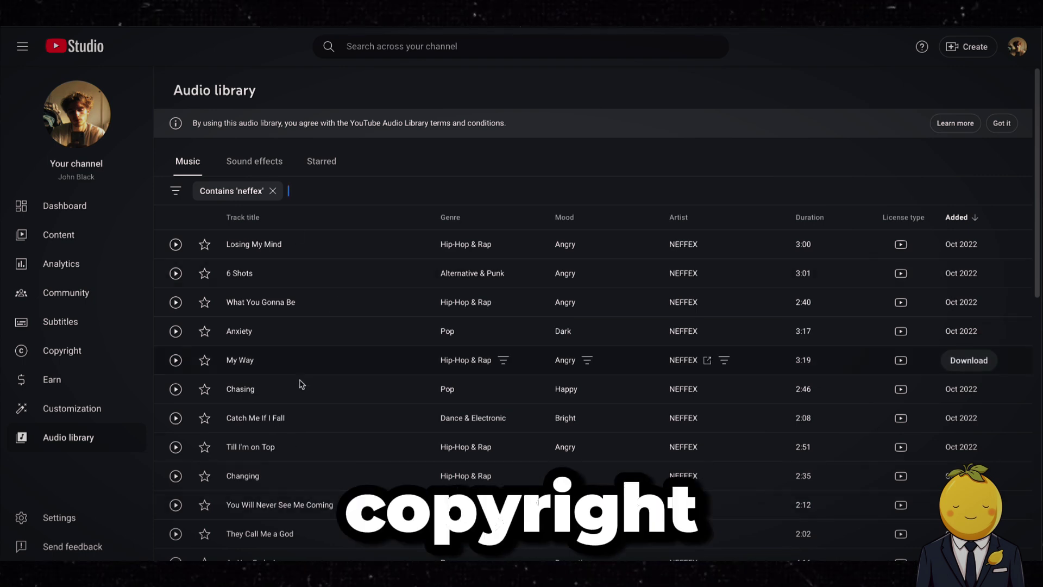
click(175, 390)
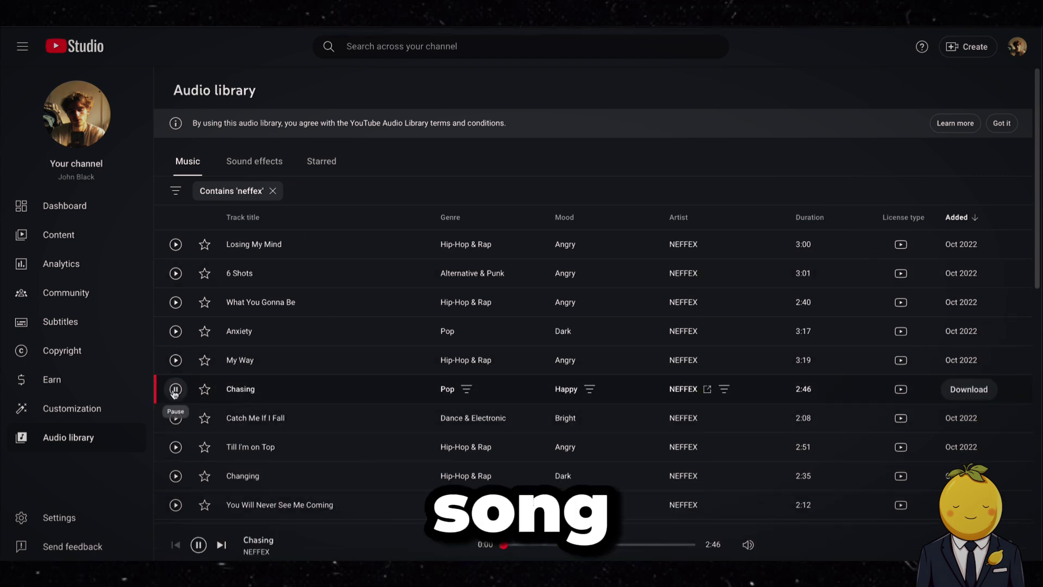
click(526, 544)
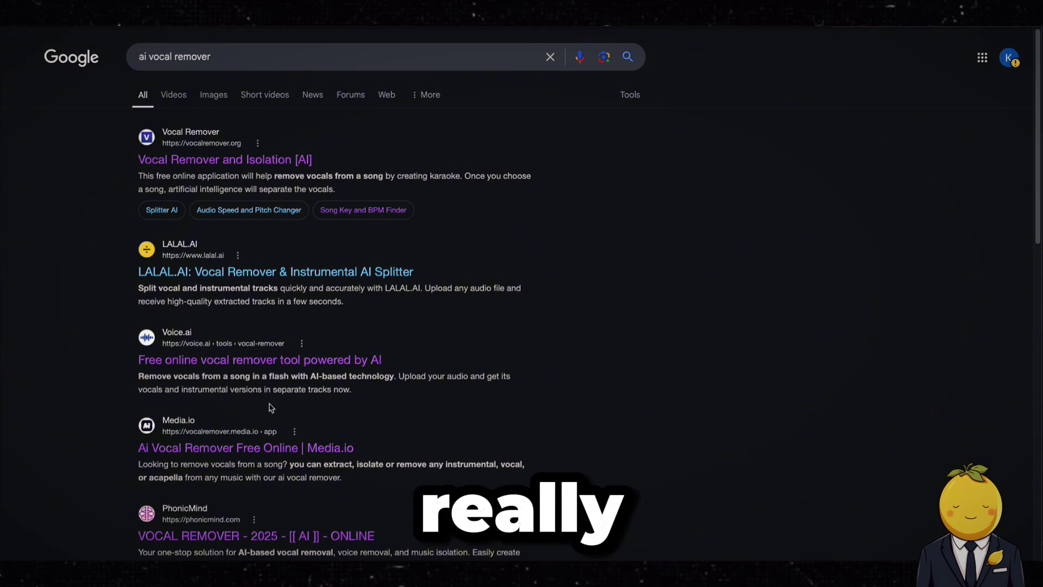
- Open the Vocal Remover and Isolation website and load Chasing - NEFFEX.mp3 from the Other Language Song folder
click(252, 164)
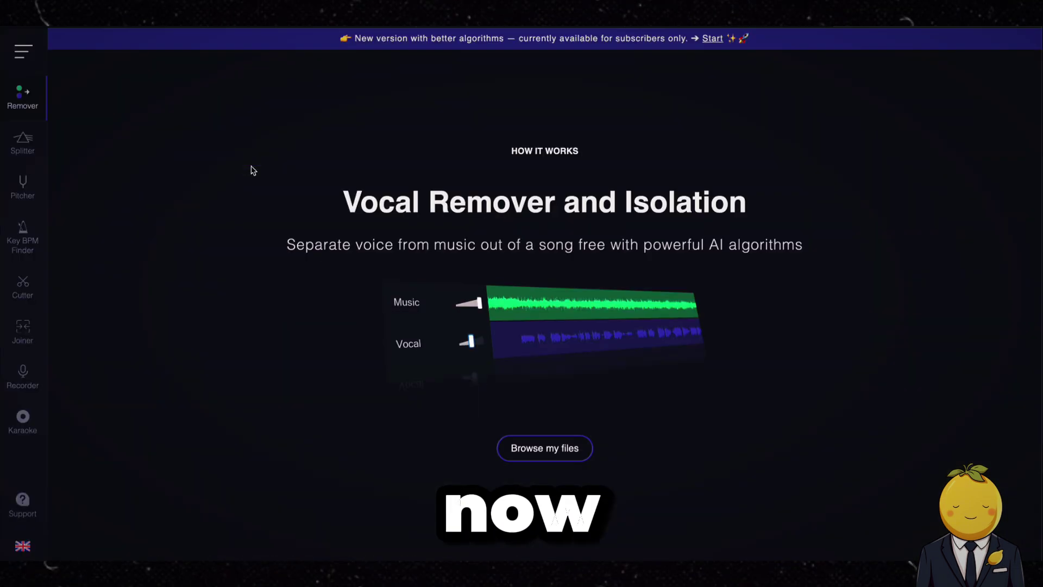
click(233, 568)
click(602, 348)
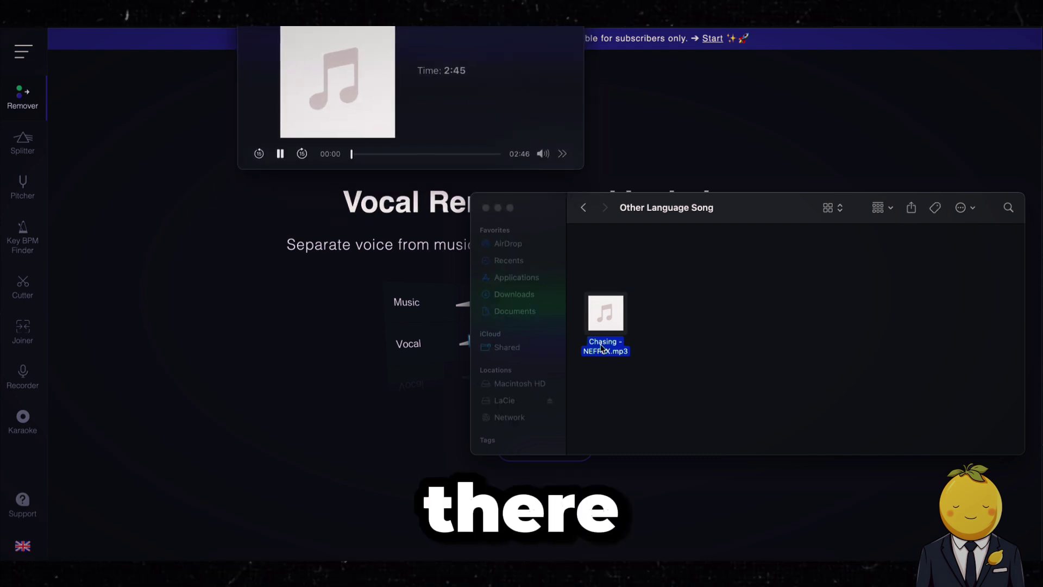
drag(601, 347, 326, 360)
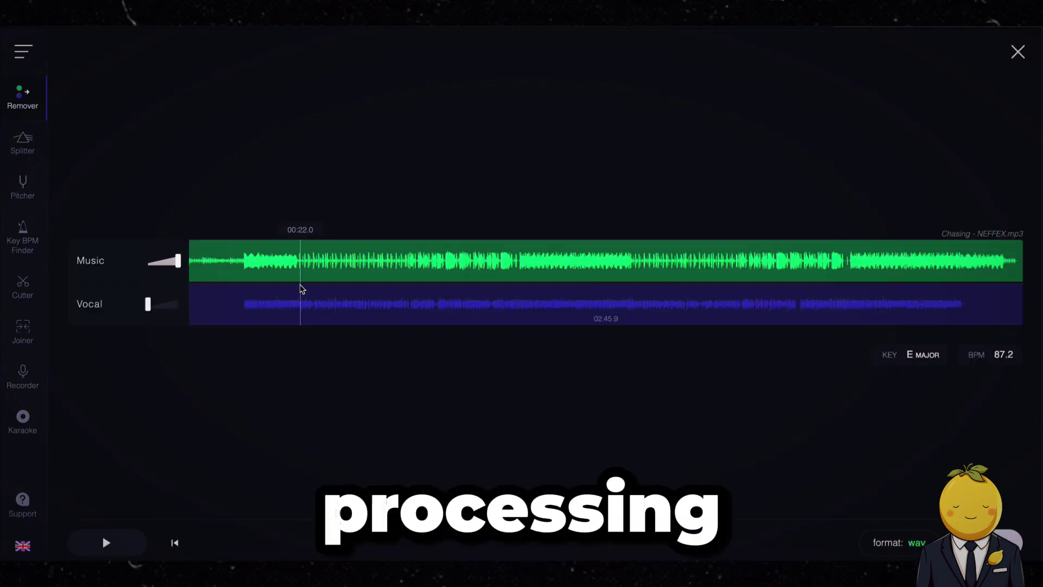
- Listen to the separated music track of the song at several points without the vocals
click(259, 288)
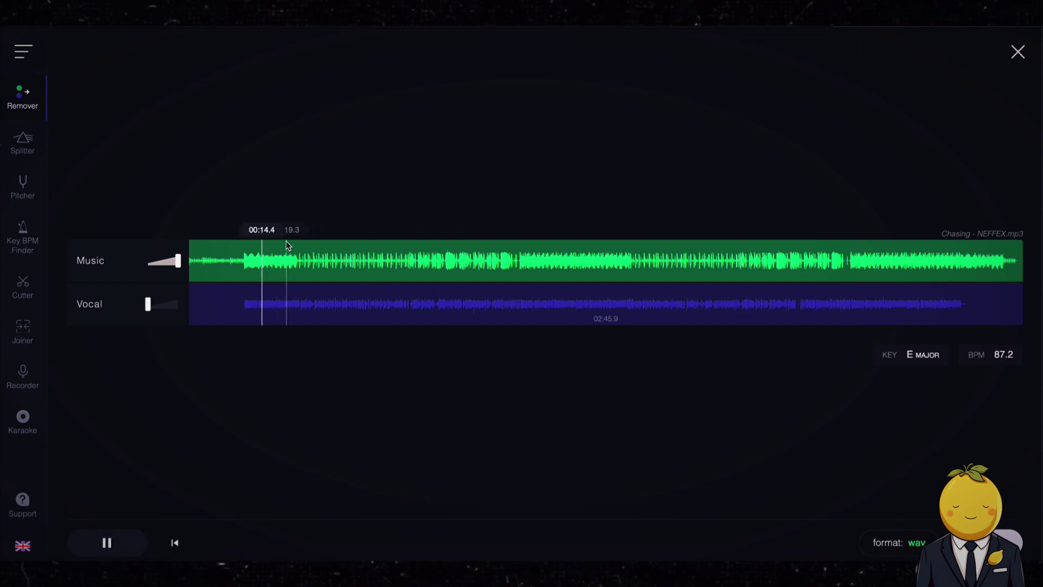
click(344, 256)
click(397, 260)
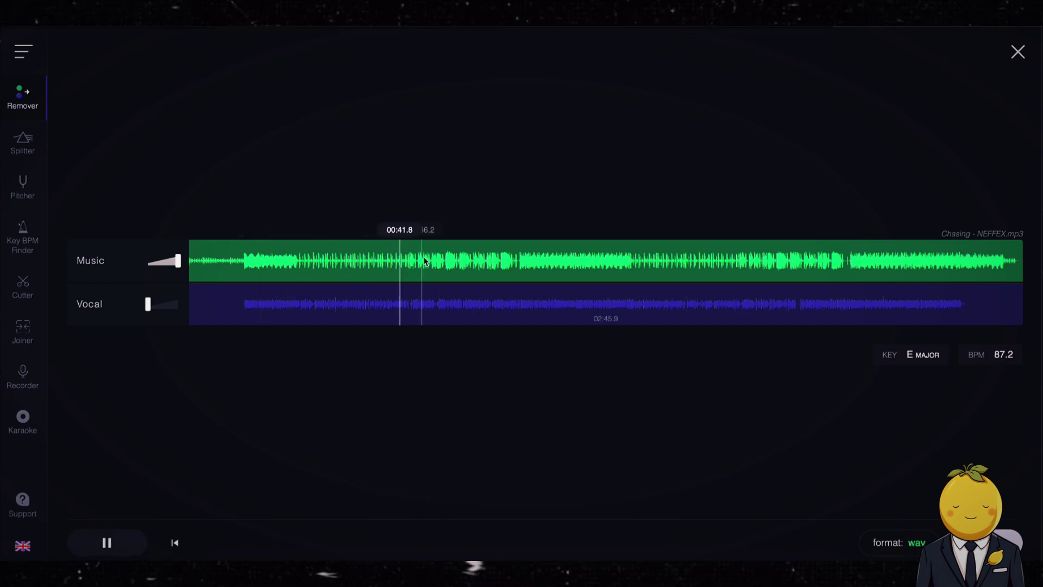
click(430, 261)
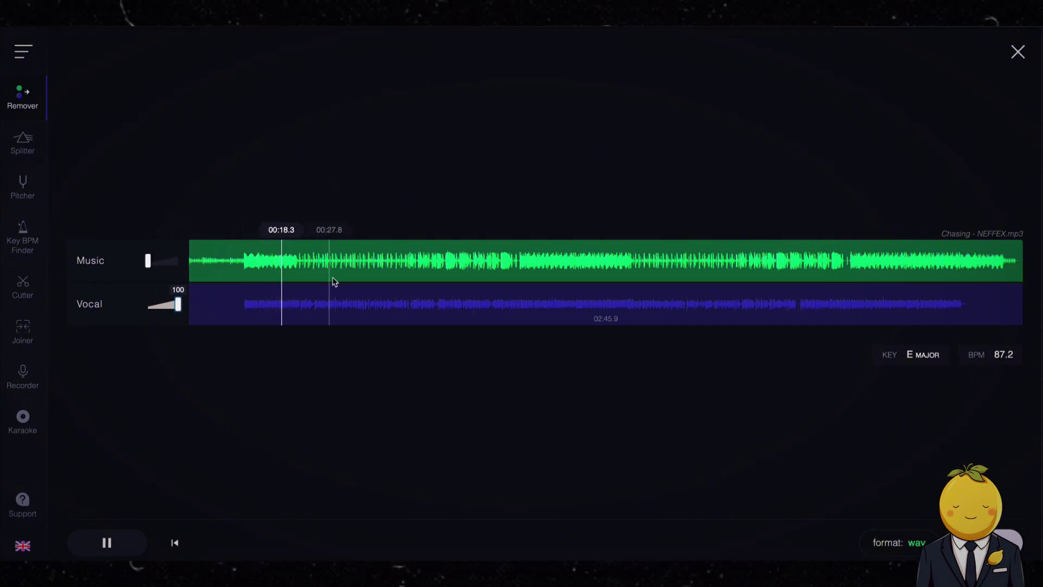
- Listen to the isolated vocal track at several points with the music muted
click(361, 253)
click(259, 301)
click(358, 260)
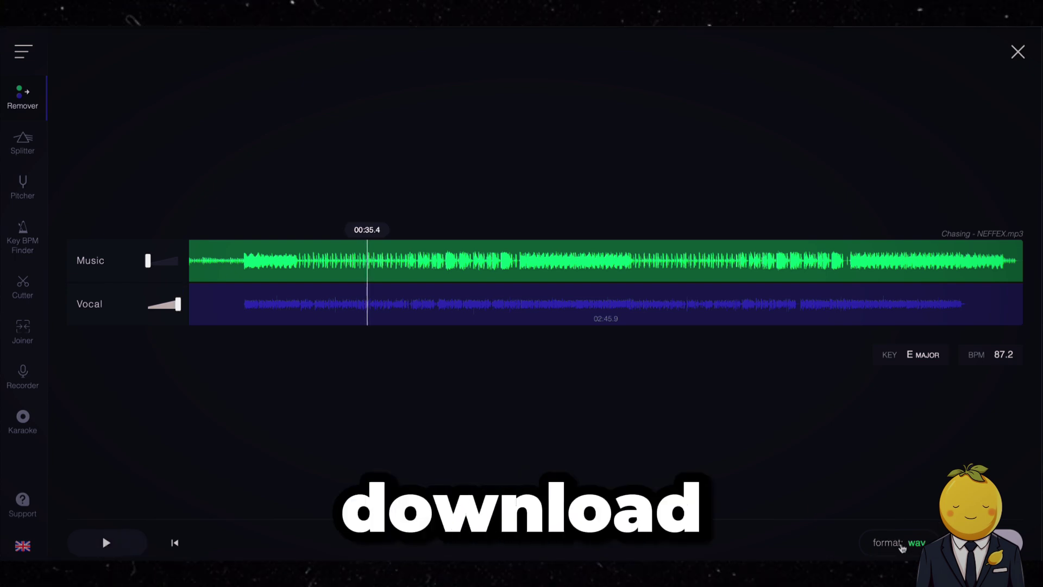
- Download the music and the vocals of the song as separate wav files
click(897, 542)
click(1006, 541)
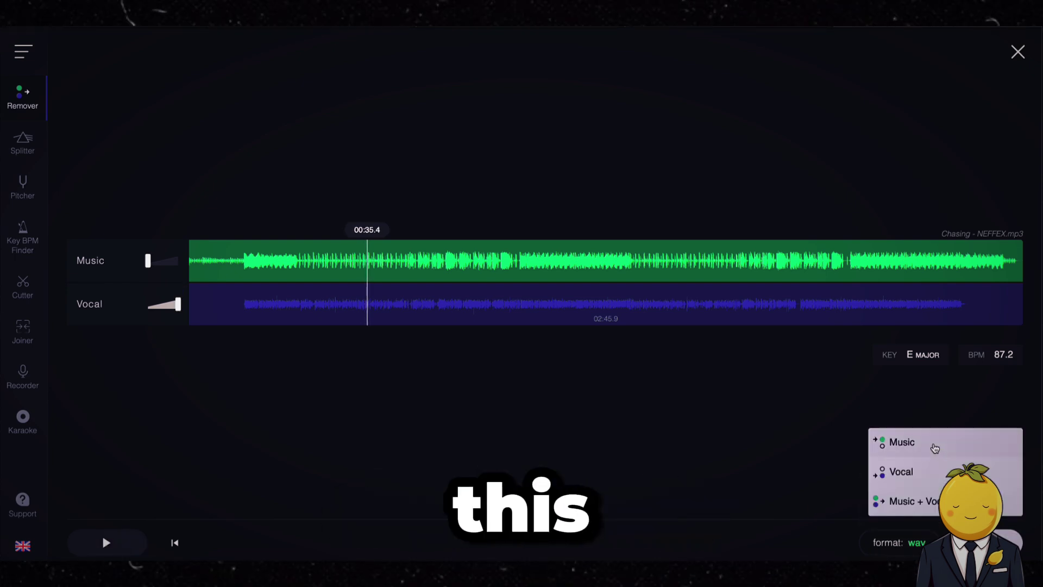
click(935, 446)
click(1006, 541)
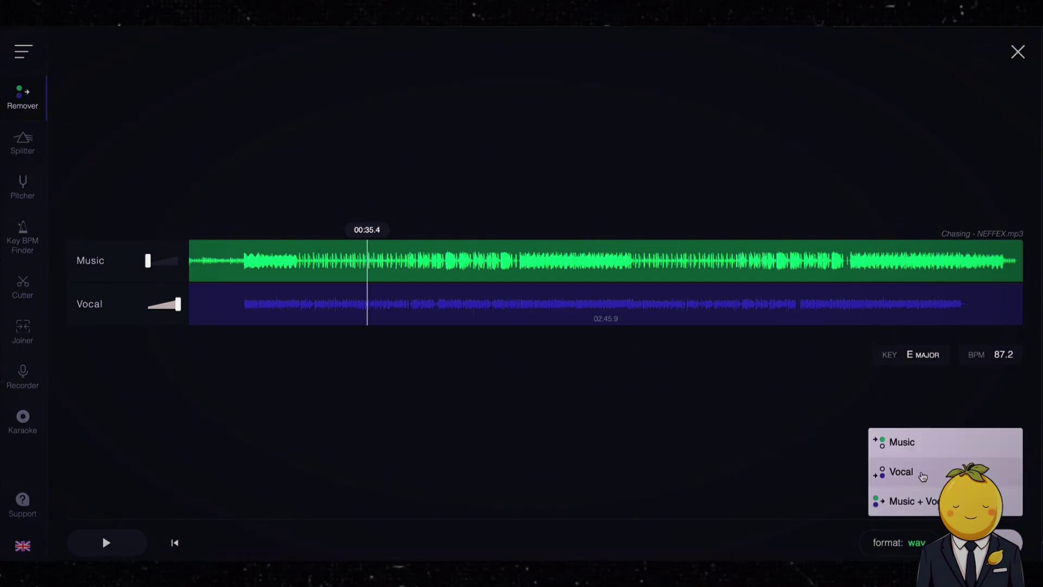
click(923, 477)
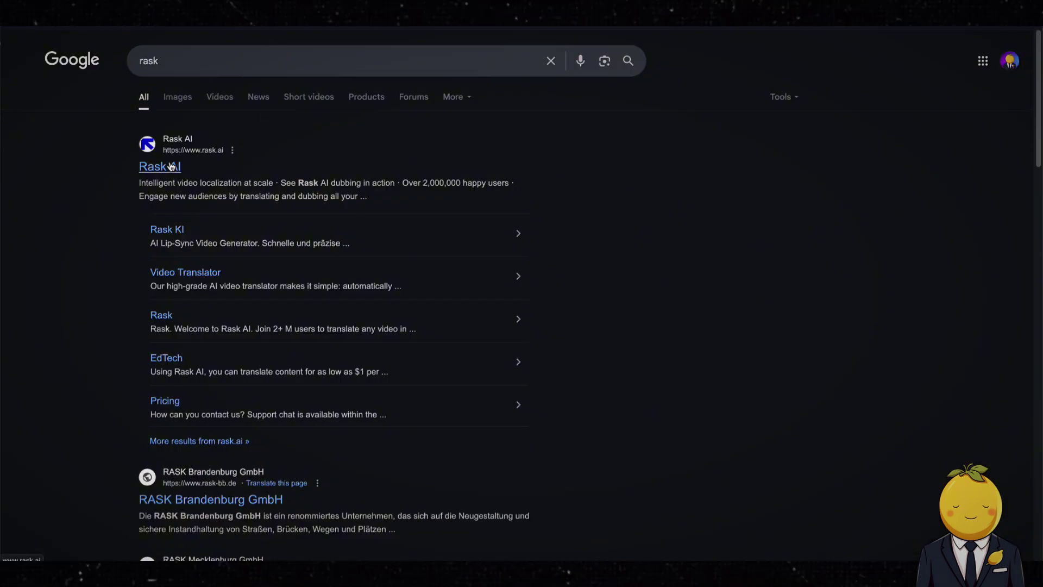
- Open the Rask AI website from the search results and sign in to try it free
click(171, 167)
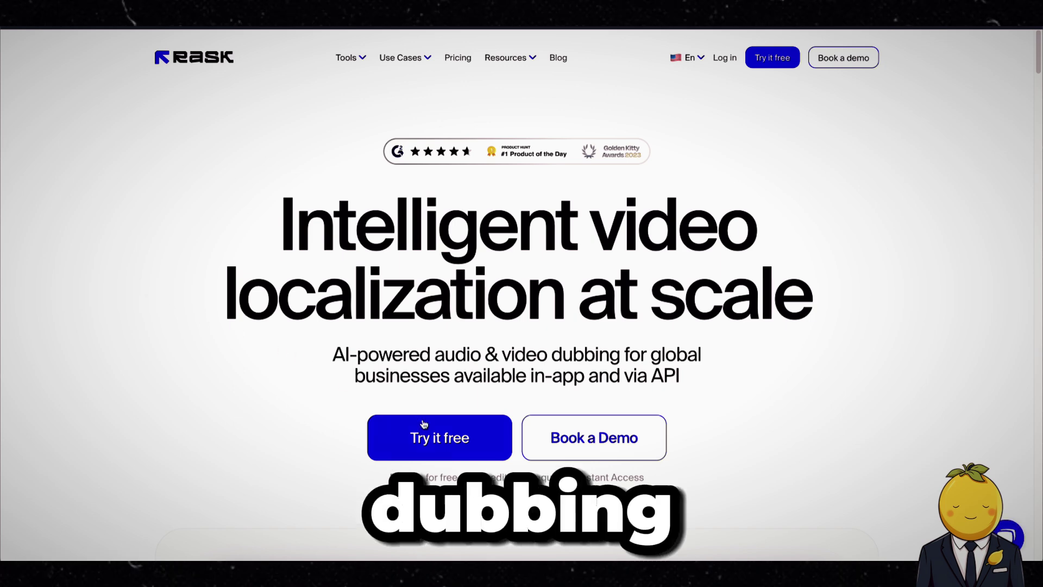
click(455, 445)
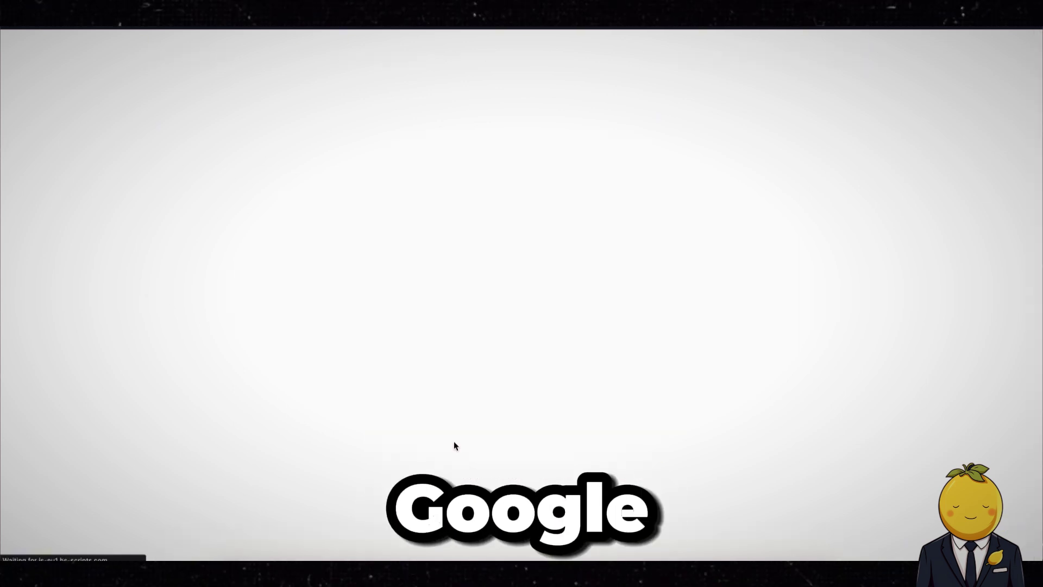
click(289, 226)
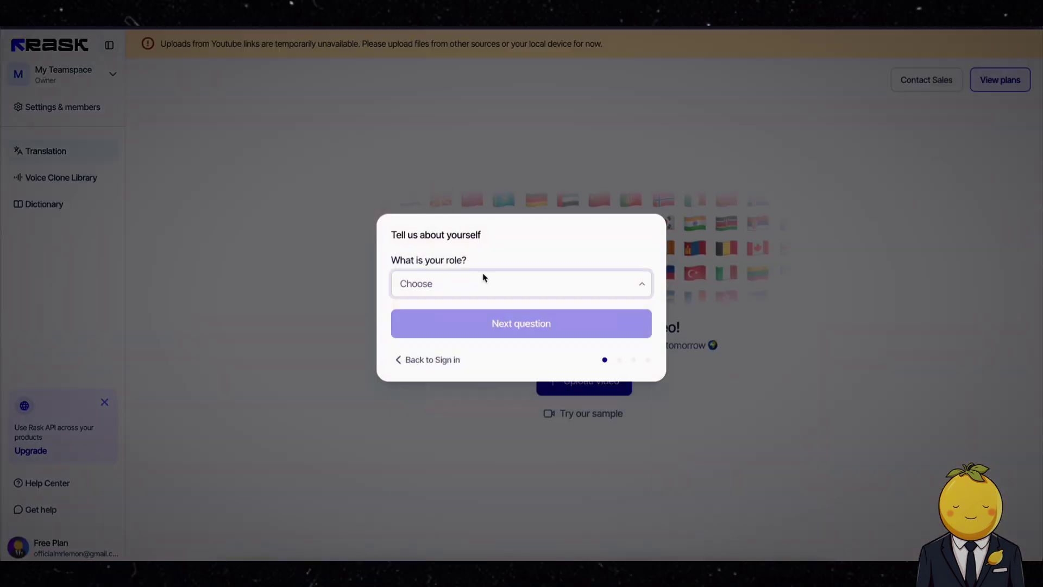
- Complete the account questionnaire about yourself, giving "Influencer's post" as how you heard about the service
click(483, 277)
click(467, 347)
click(461, 324)
click(467, 284)
click(467, 351)
click(477, 325)
click(473, 286)
click(467, 347)
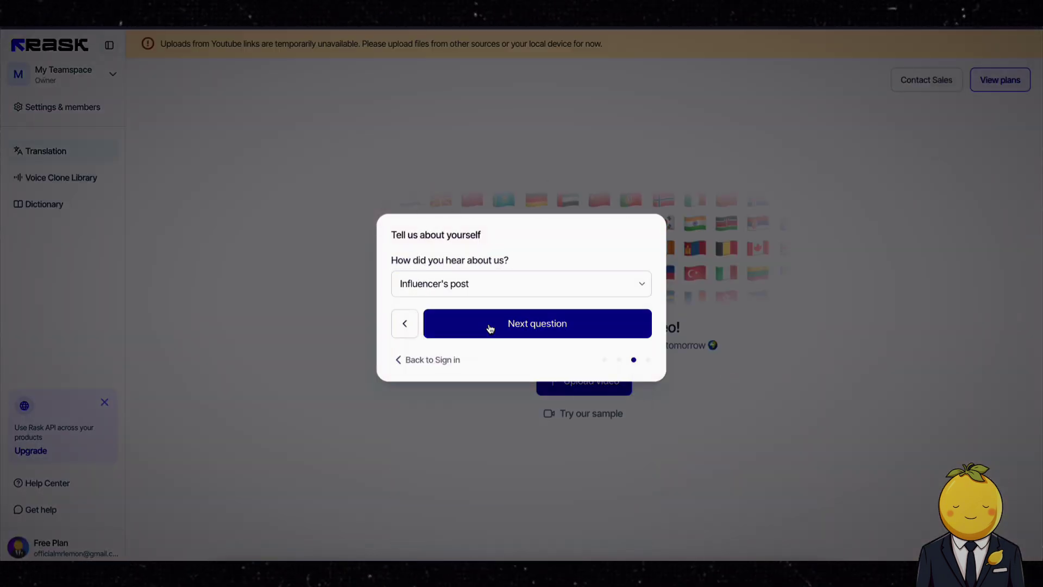
click(488, 327)
click(481, 308)
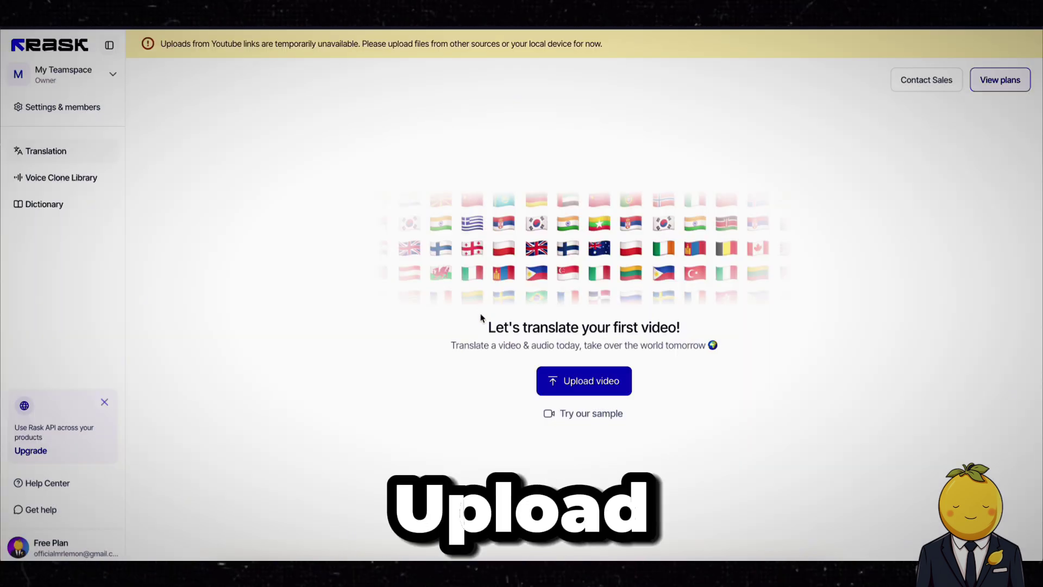
- Start a new translation upload and add the Chasing - NEFFEX [vocals].wav file
click(585, 383)
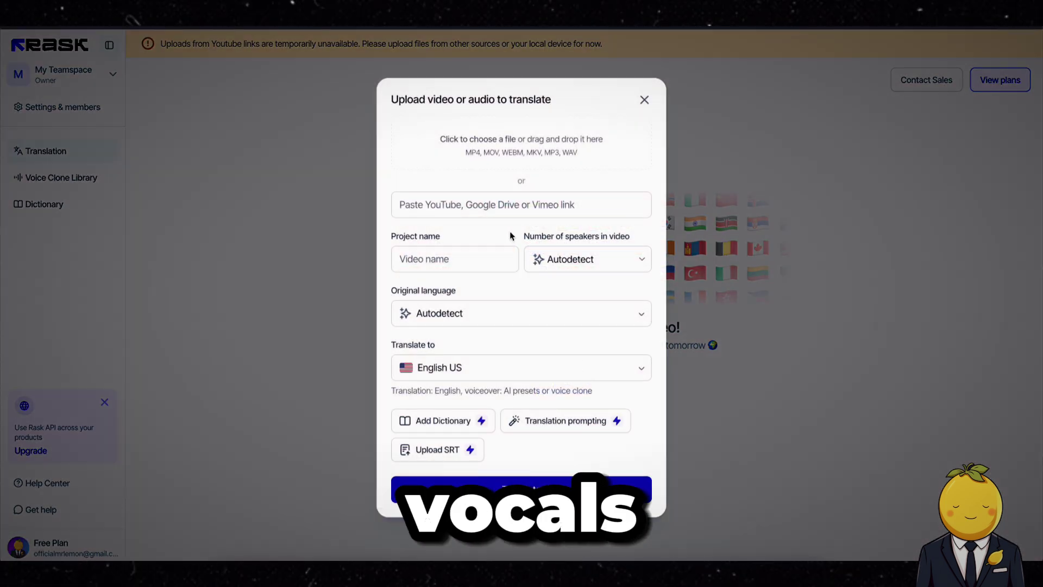
click(471, 141)
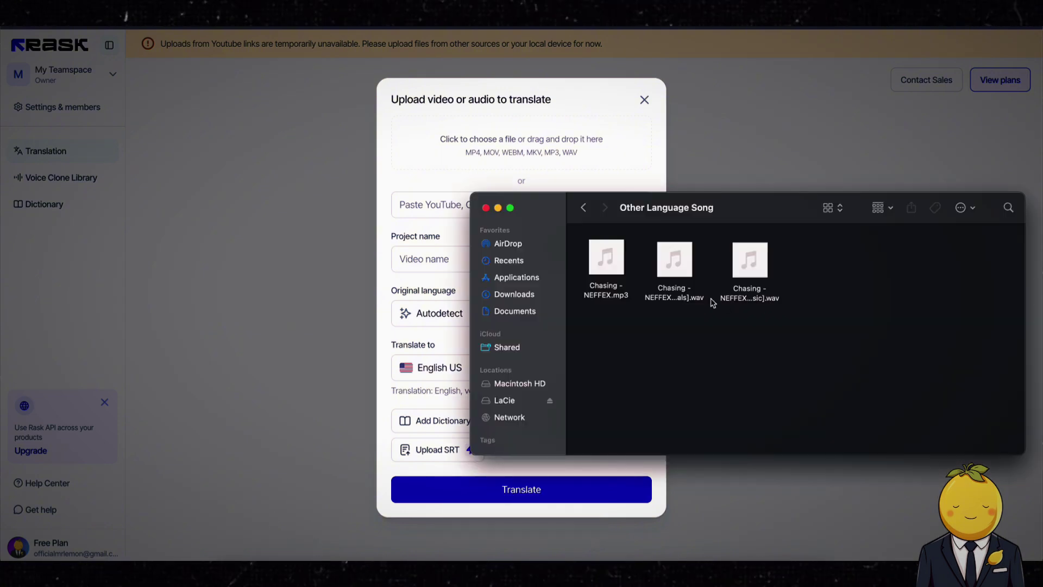
drag(674, 293, 474, 152)
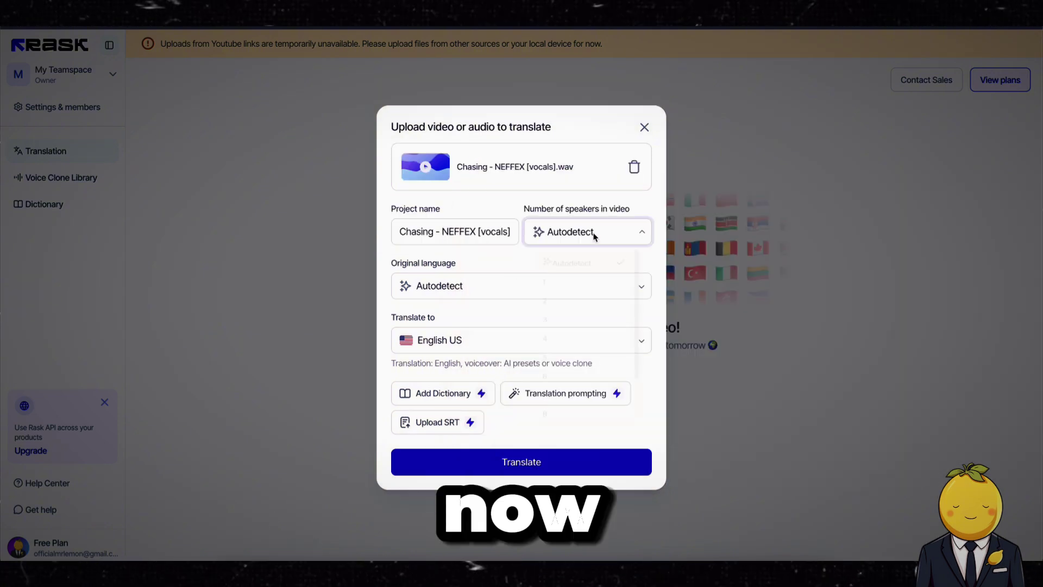
- Set the number of speakers to 1 and the original language to English
click(592, 233)
click(574, 295)
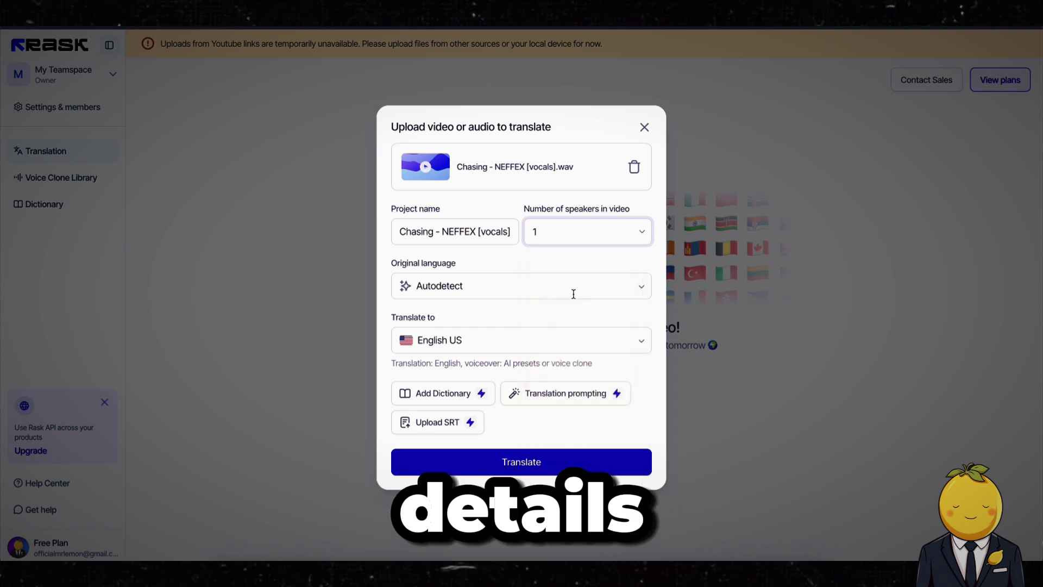
click(456, 287)
scroll(476, 365, down, 5)
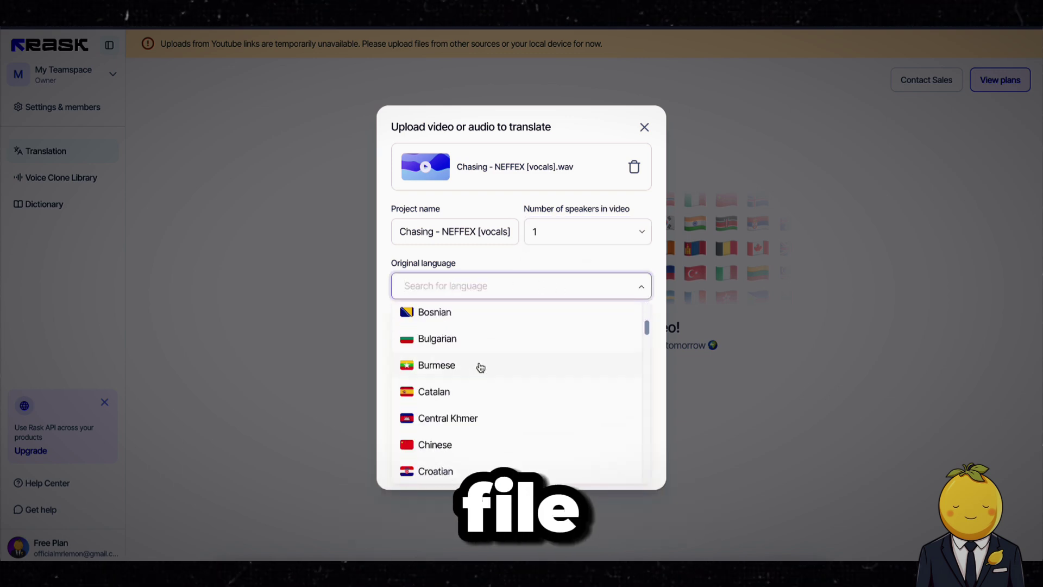
text(eng)
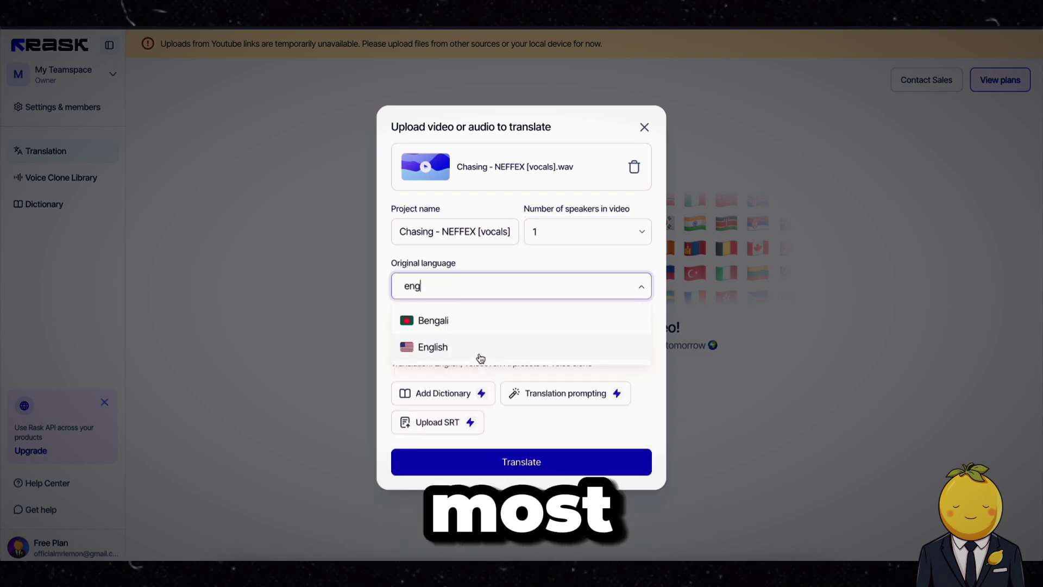
click(478, 353)
- Choose French FR as the target language and start translating the vocals
click(473, 334)
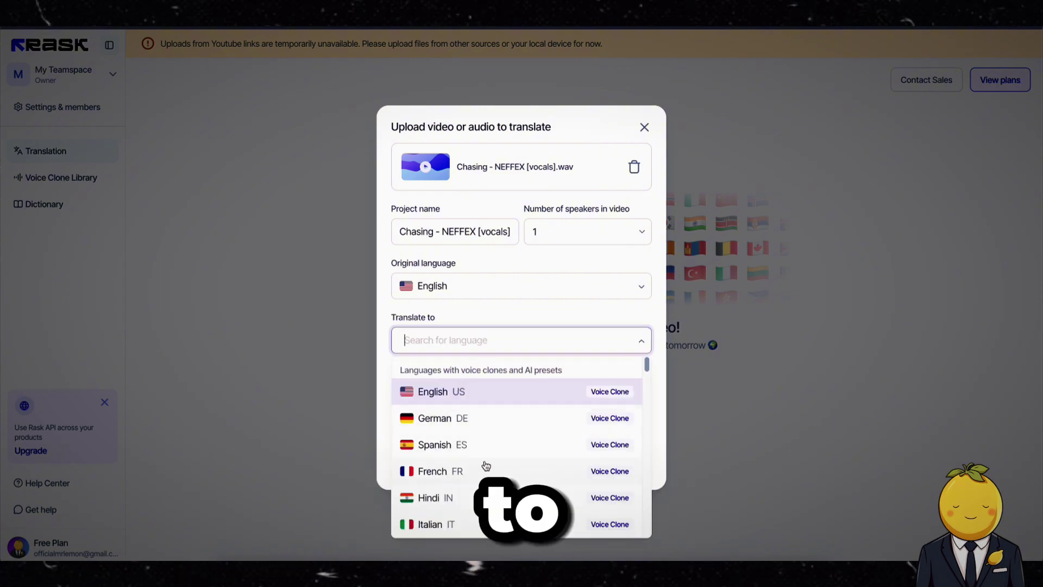
scroll(446, 525, down, 2)
scroll(446, 528, down, 5)
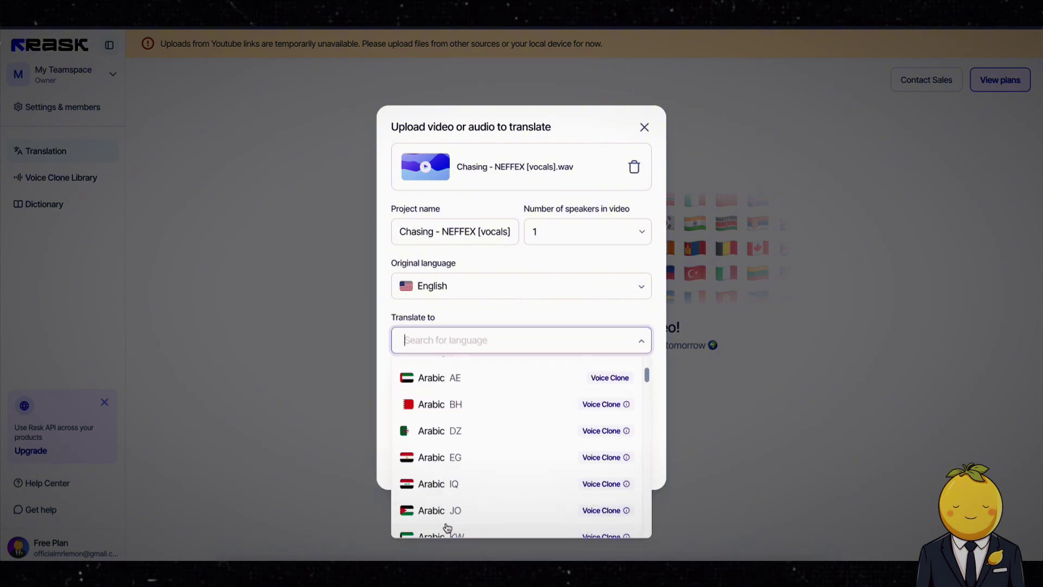
scroll(450, 524, up, 7)
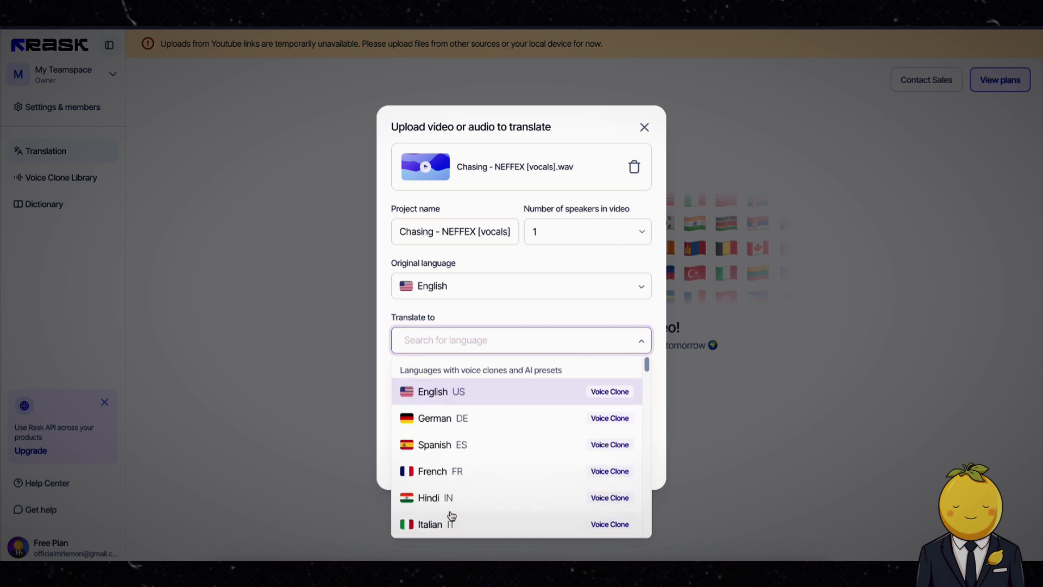
click(447, 475)
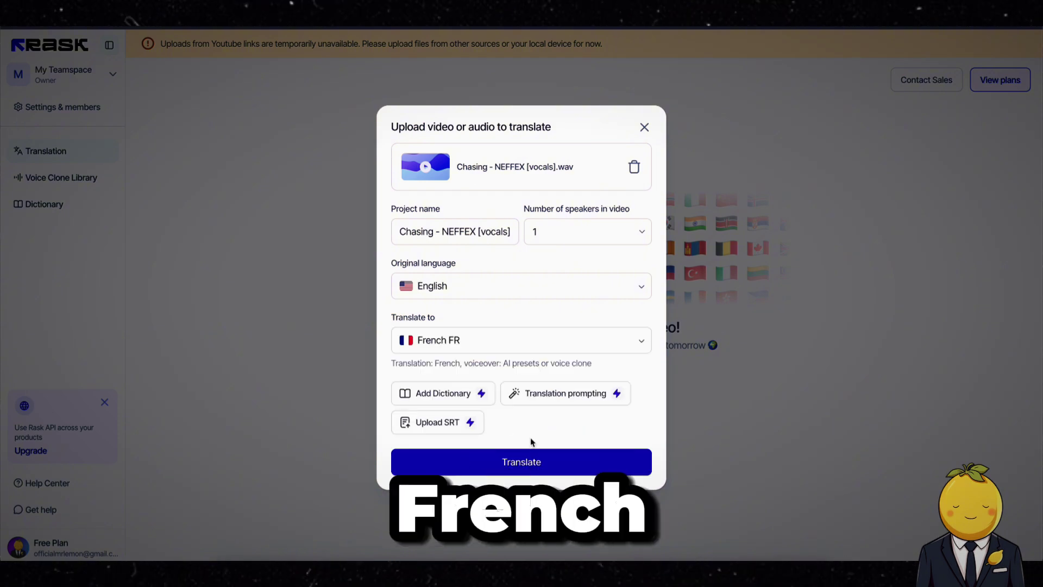
click(531, 460)
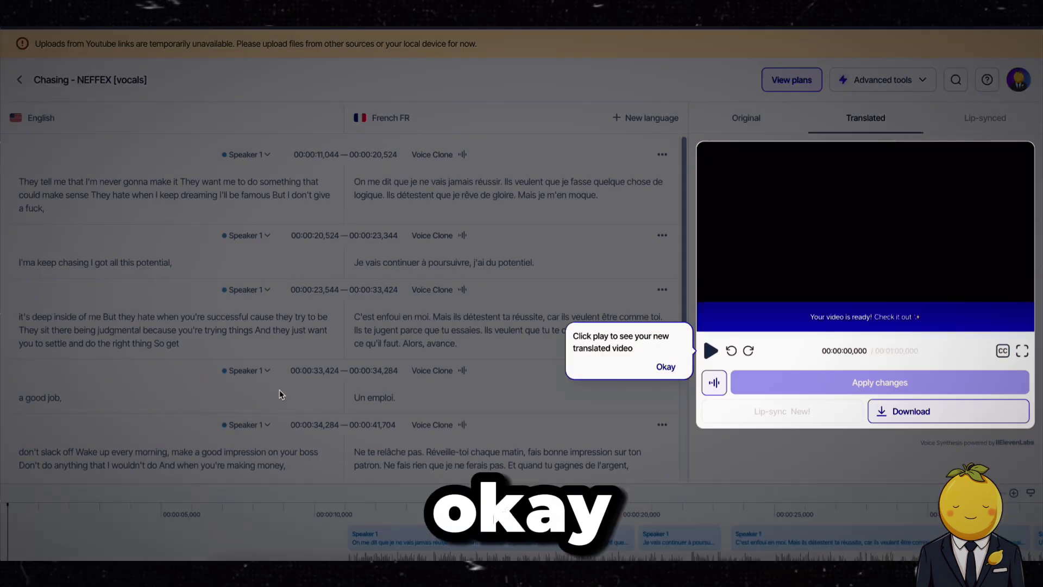
- Dismiss the introductory tips on playback, text editing and managing speakers' voices in the translation editor
click(663, 366)
click(579, 462)
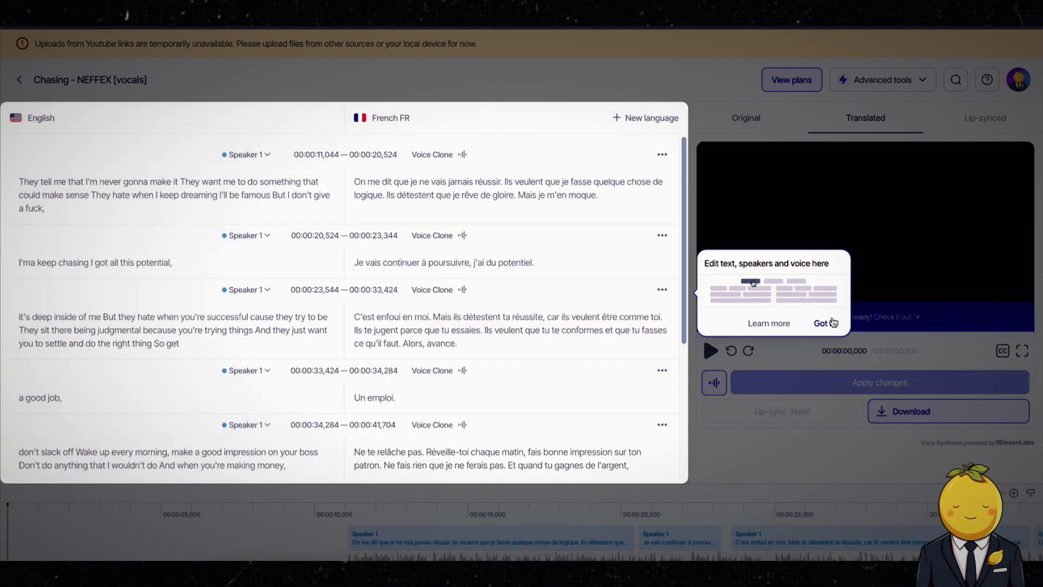
click(823, 322)
click(496, 294)
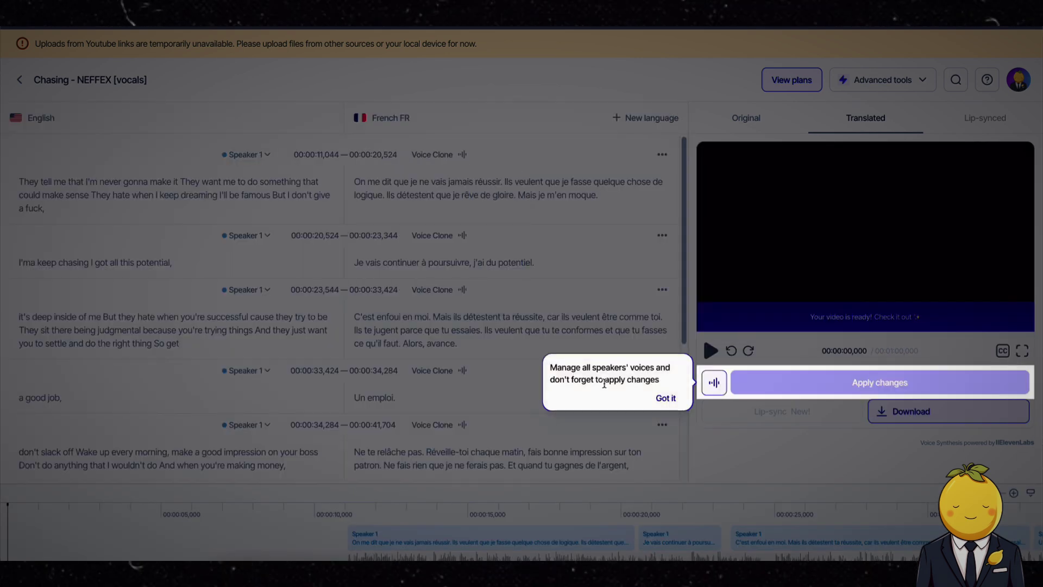
click(670, 399)
- Look over the Advanced tools options and play the French translation of the vocals
click(908, 77)
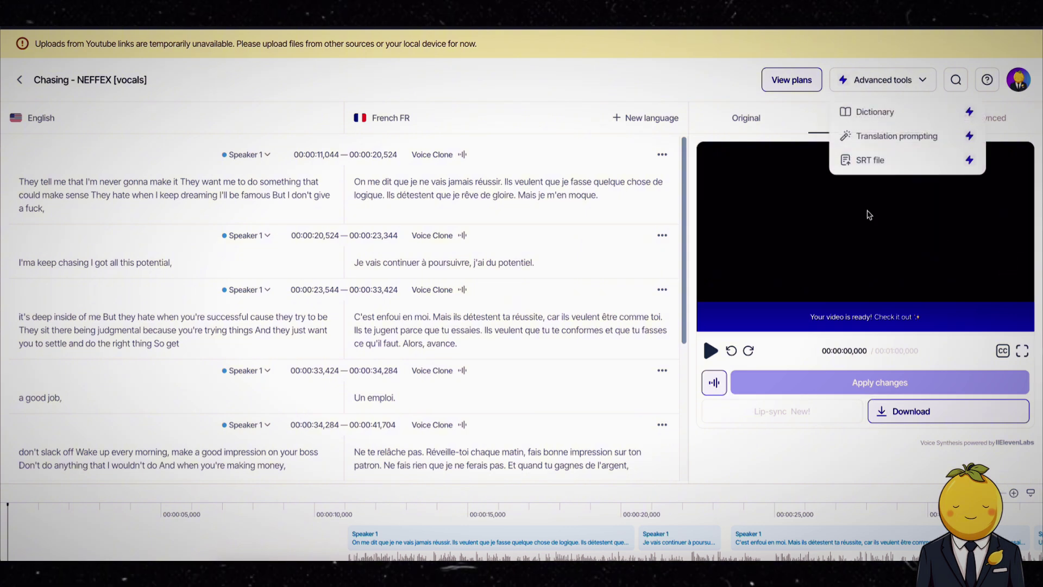
click(912, 80)
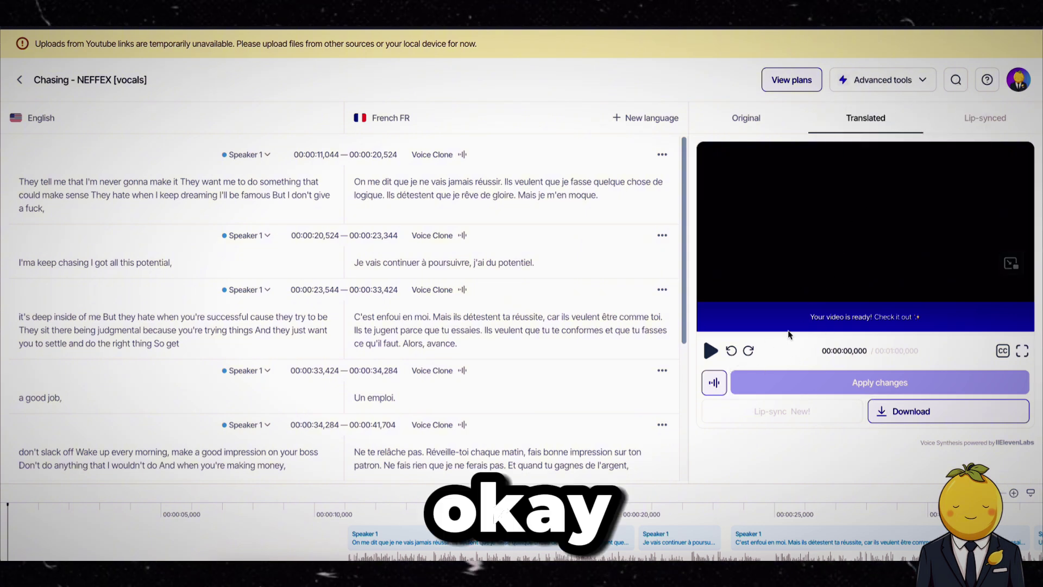
click(711, 351)
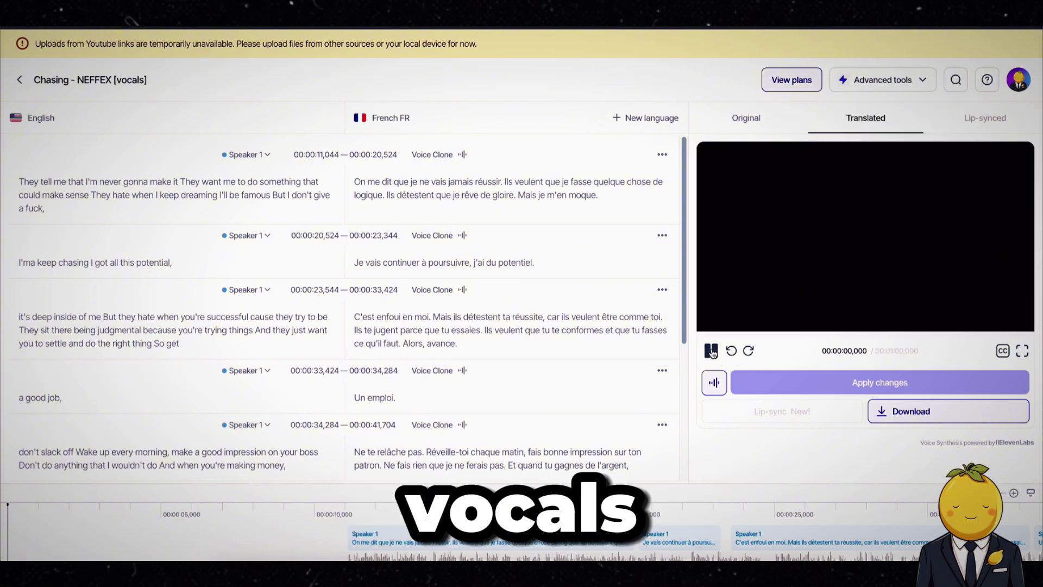
- Download the translated version of the French vocals and dismiss the upgrade offer
click(328, 512)
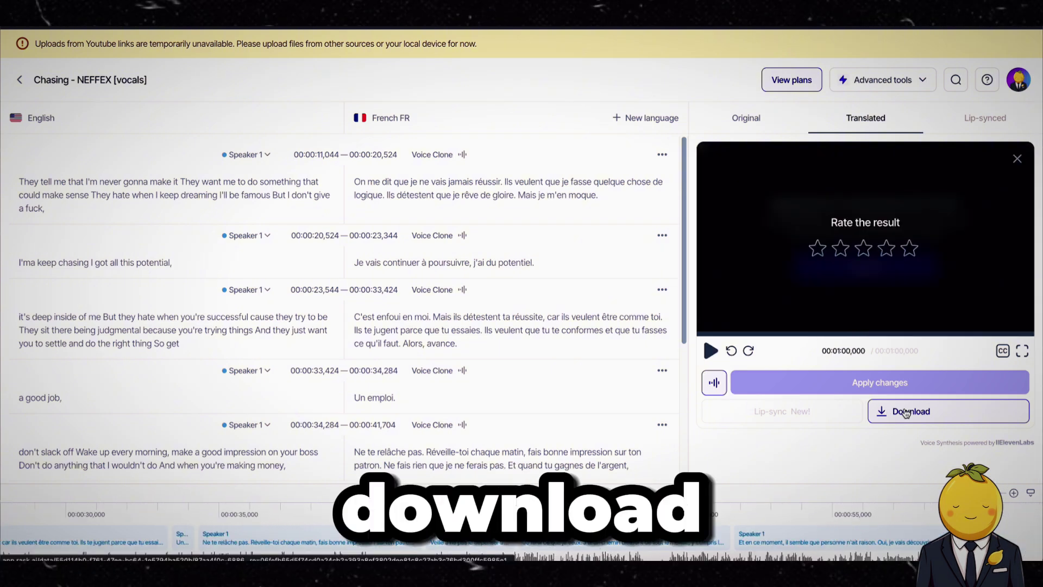
click(906, 413)
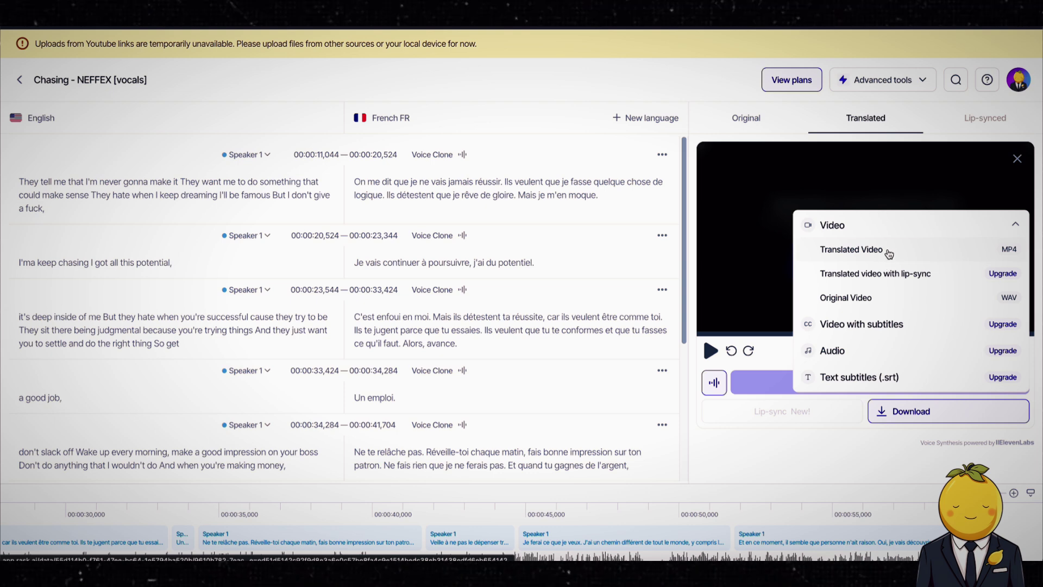
click(888, 253)
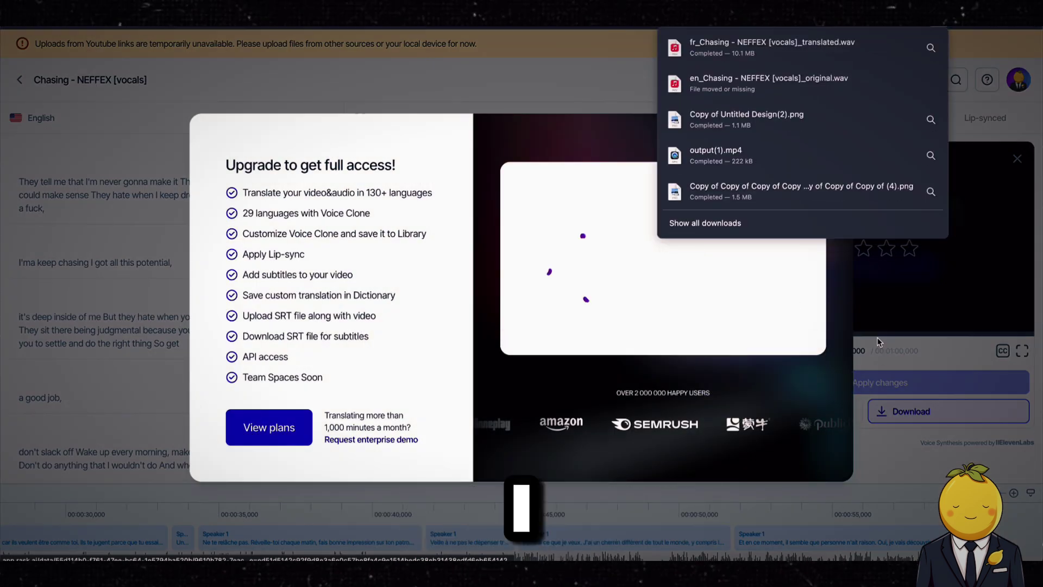
click(853, 338)
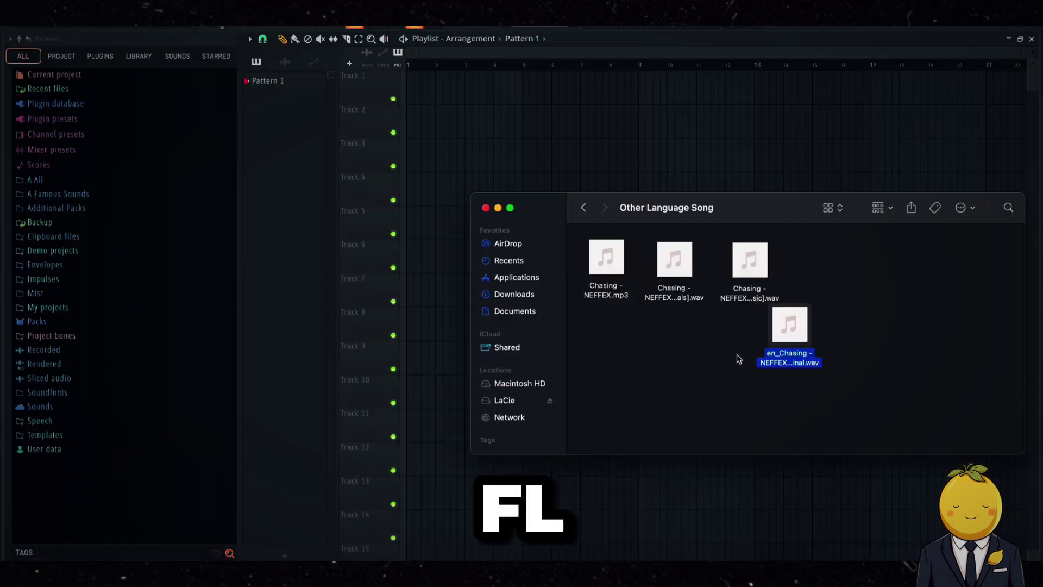
mouse_move(776, 357)
mouse_down()
mouse_move(652, 375)
mouse_move(403, 193)
mouse_move(727, 308)
mouse_move(788, 355)
mouse_up()
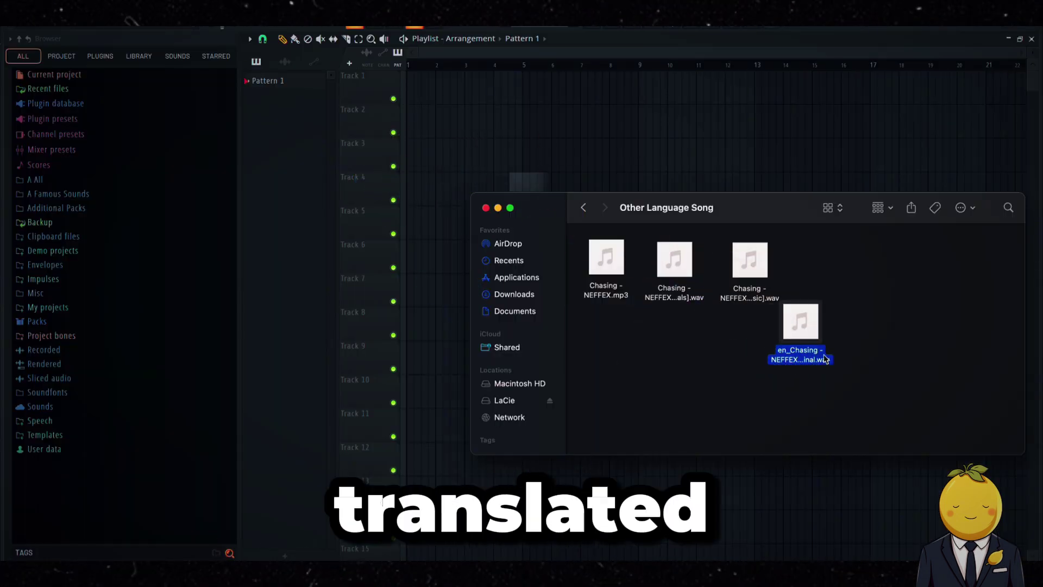
- In FL Studio, add the music, vocals and original English WAV files from the Other Language Song folder to the playlist, along with the translated French vocals
drag(875, 266, 674, 370)
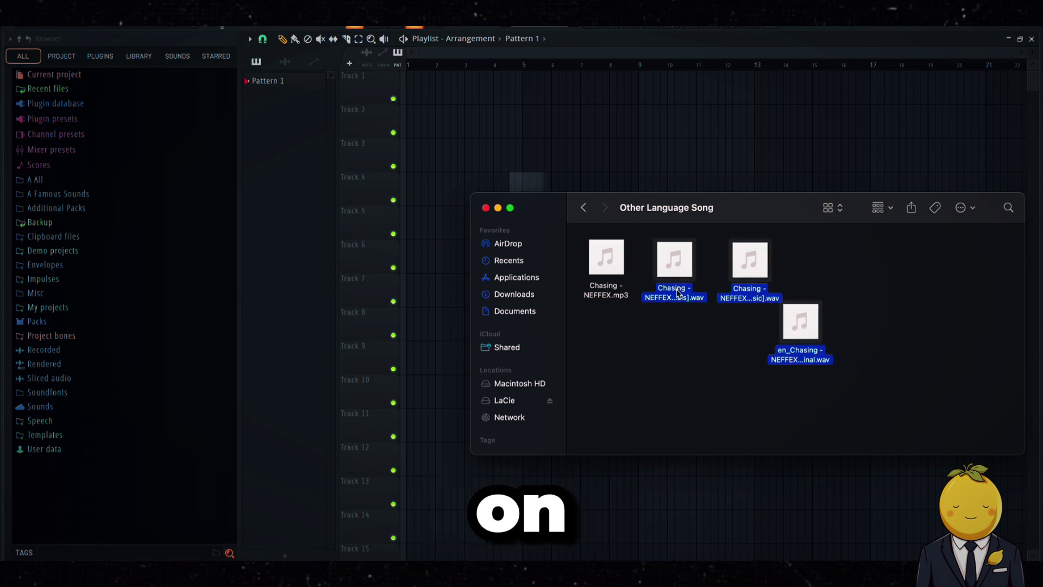
drag(679, 293, 524, 121)
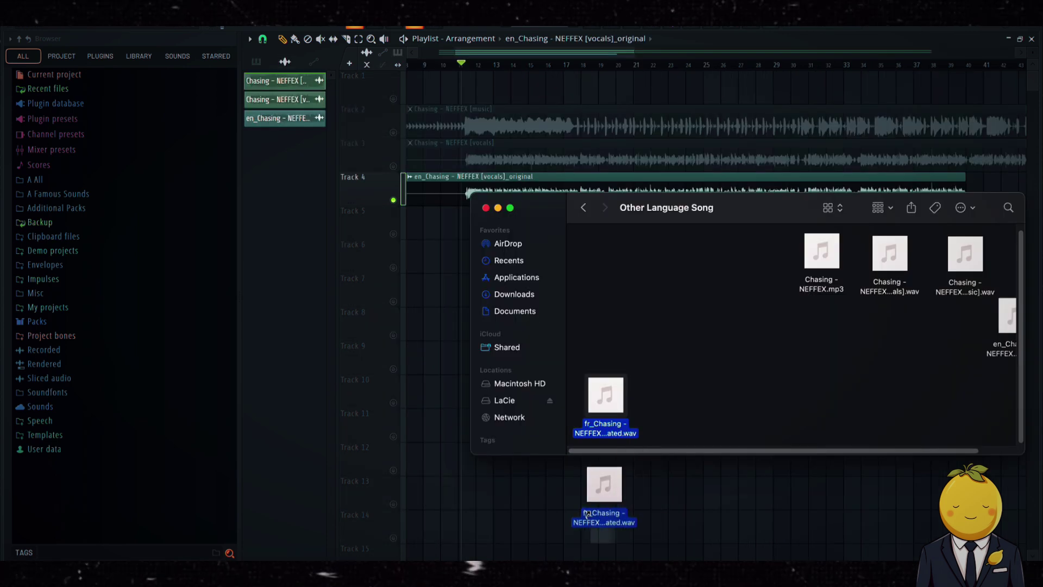
drag(587, 513, 659, 530)
scroll(467, 228, left, 3)
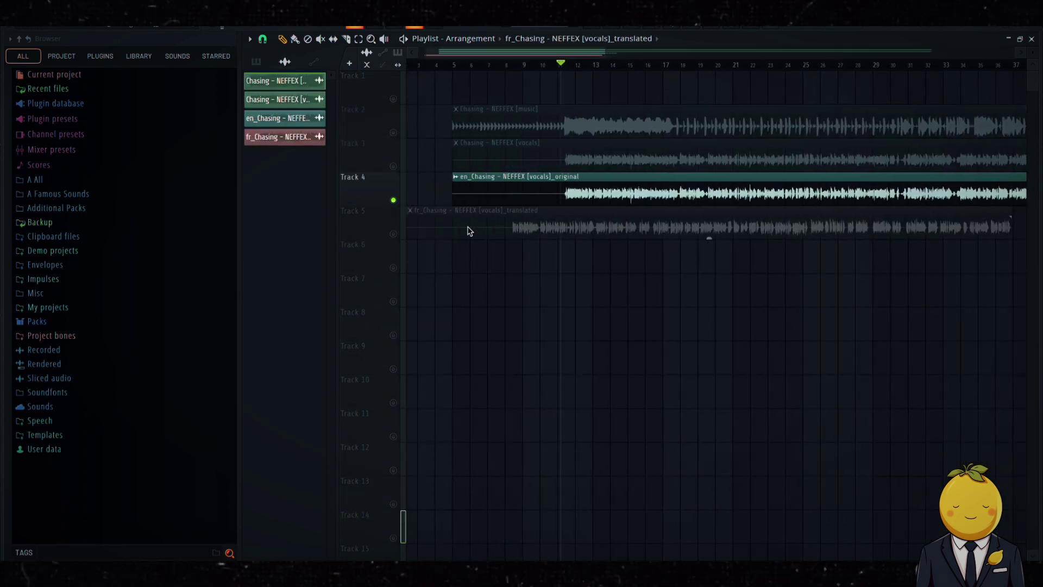
- Align the start of the translated French vocals clip with the other clips at bar 5, and solo Track 5 to listen to it
drag(526, 214, 521, 212)
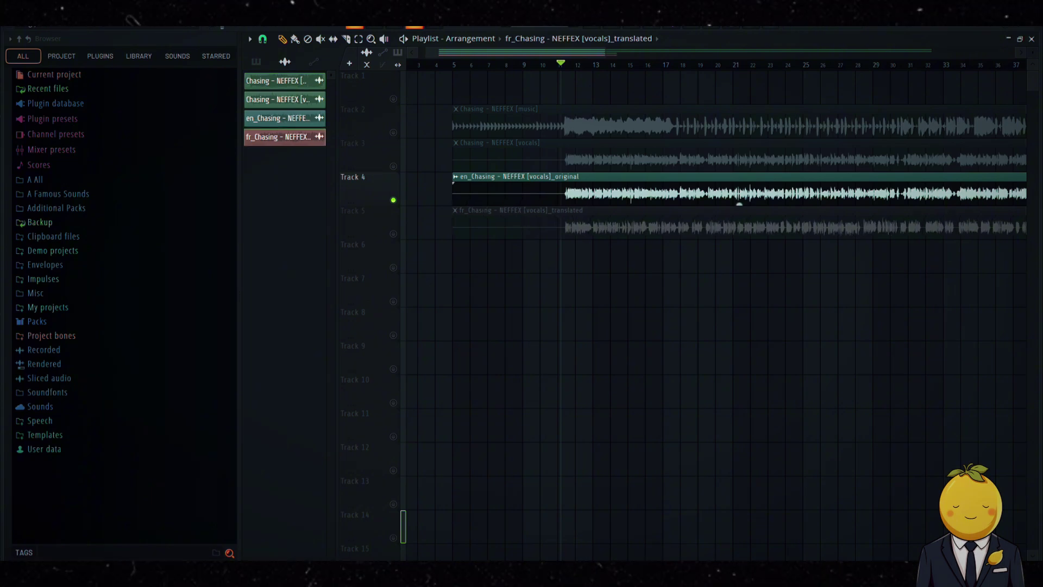
click(269, 41)
click(293, 241)
click(394, 200)
click(394, 234)
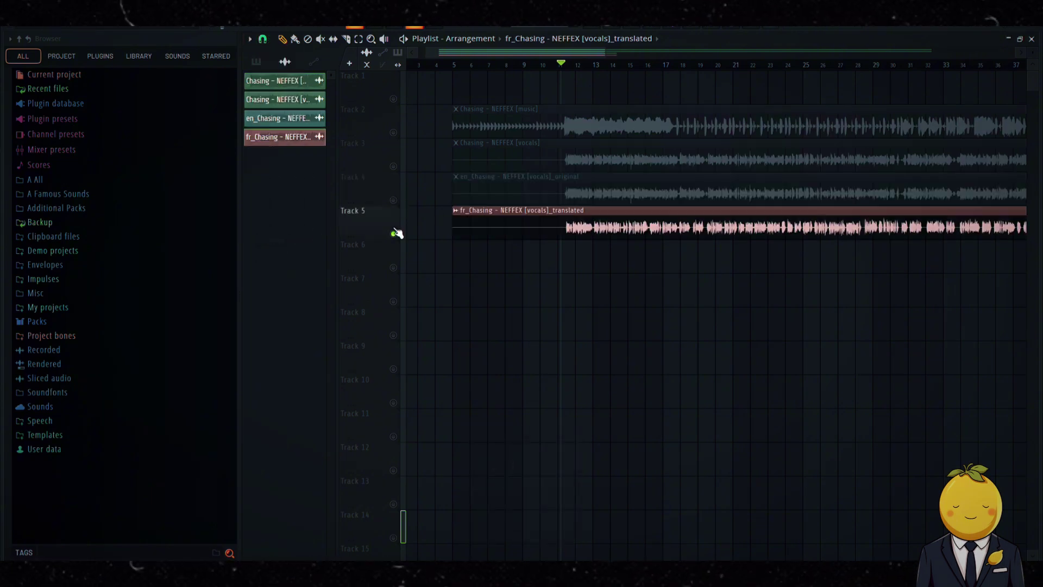
key(space)
- Enable the music on Track 2 alongside the French vocals and nudge the French clip during playback to match the original vocals' start
key(space)
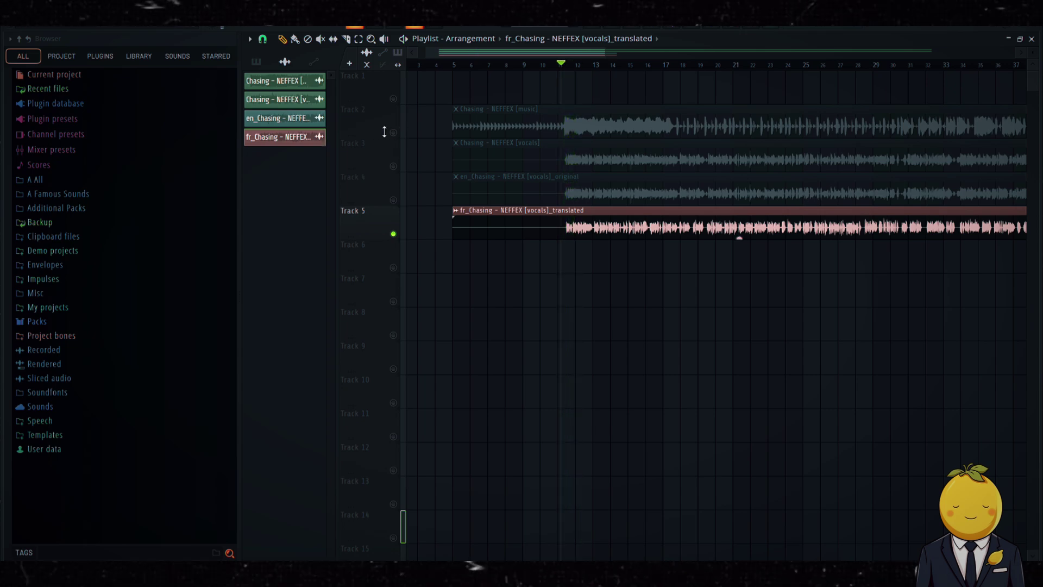
click(393, 132)
key(space)
scroll(576, 66, up, 3)
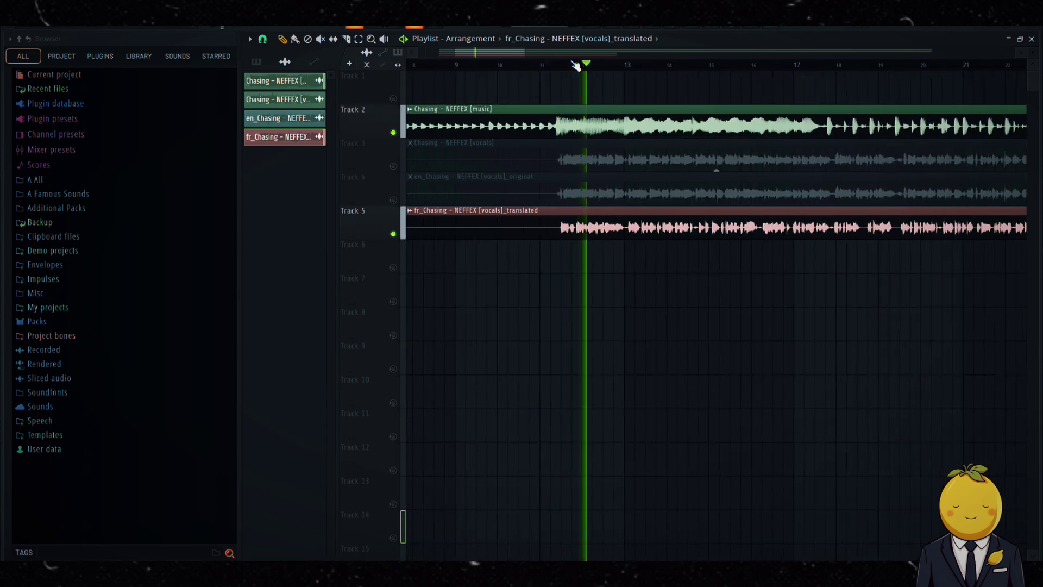
scroll(576, 66, up, 3)
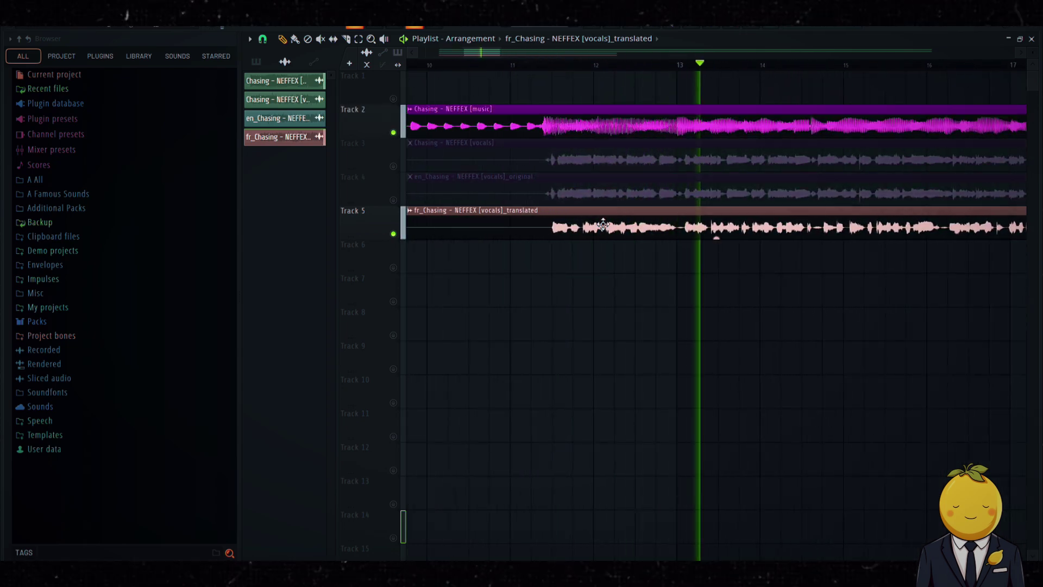
drag(603, 223, 598, 222)
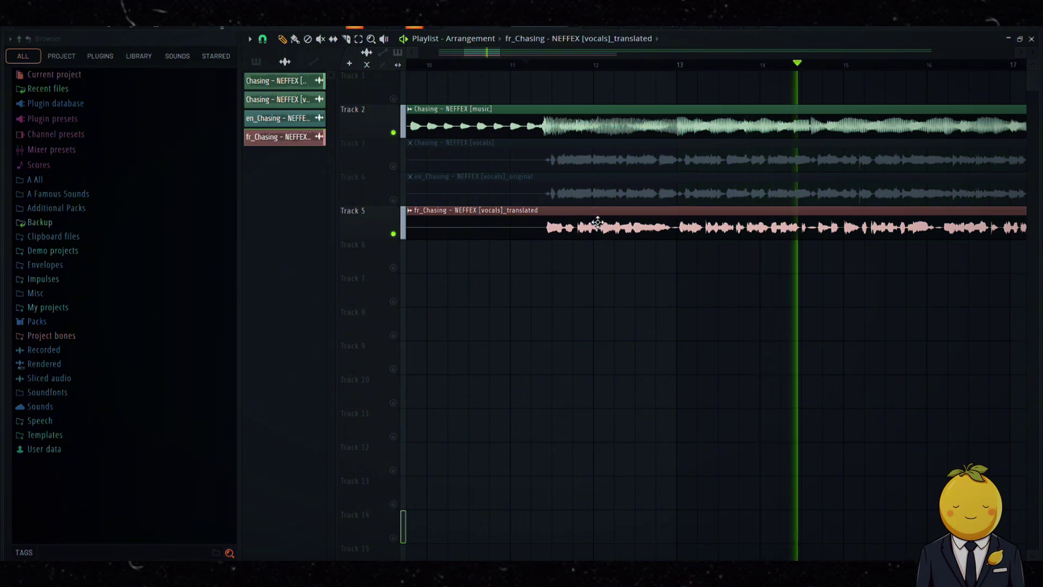
key(space)
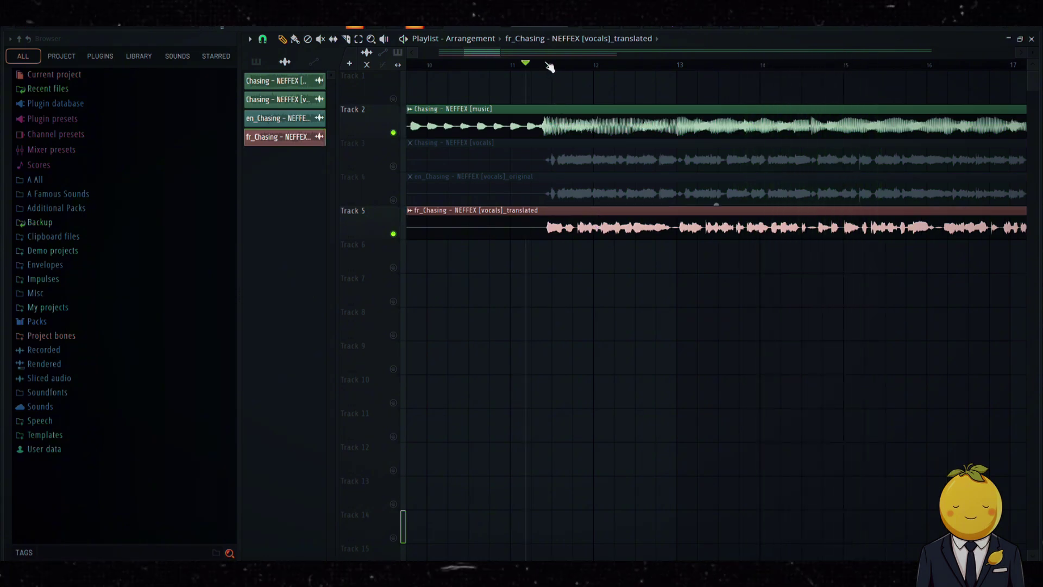
click(508, 65)
scroll(516, 67, up, 3)
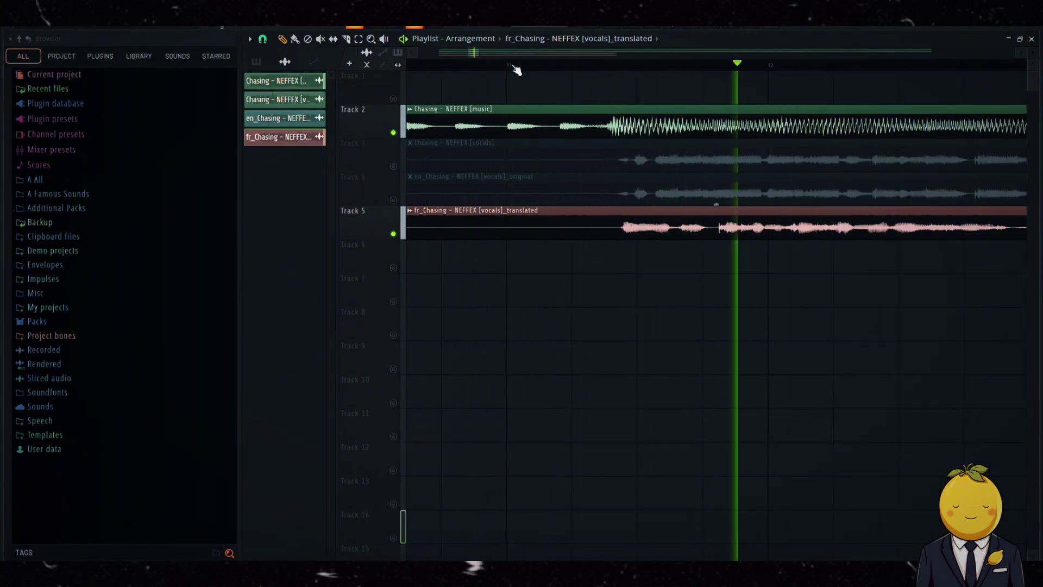
scroll(514, 69, down, 3)
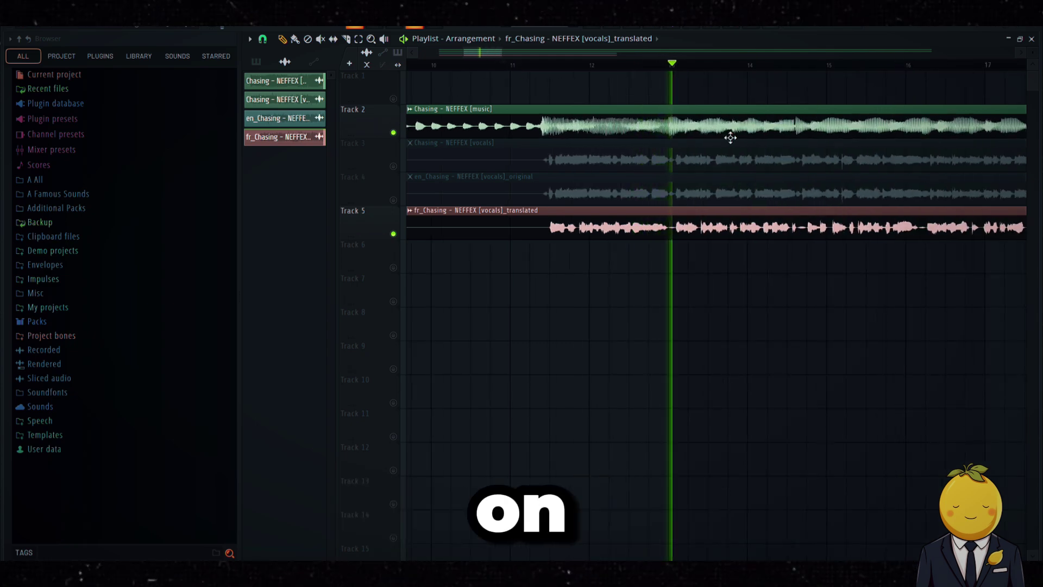
- Pick the Slice tool and play through the arrangement, checking the French vocals' timing against the music
click(346, 39)
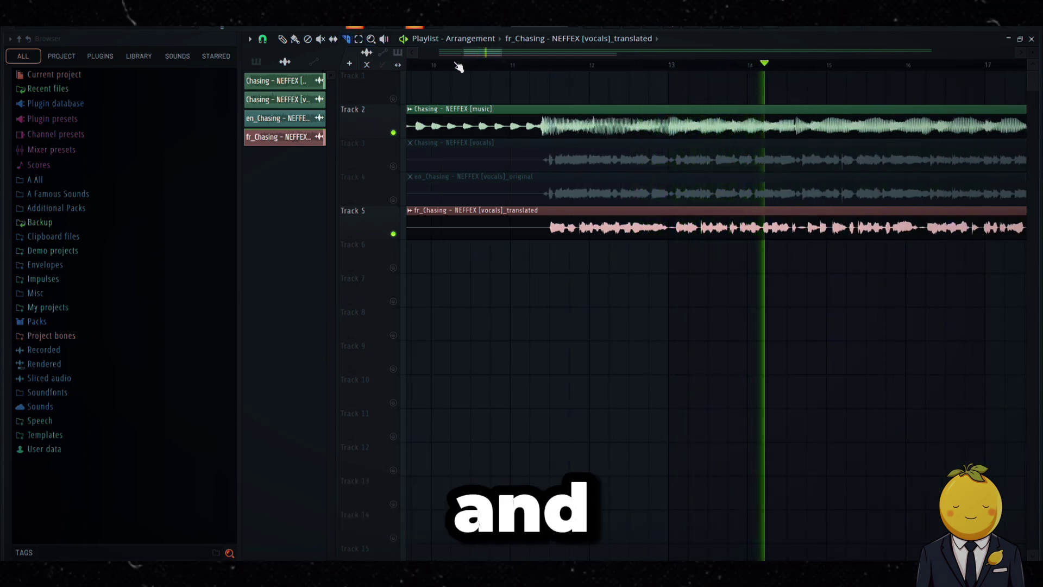
scroll(459, 66, down, 3)
scroll(693, 73, up, 3)
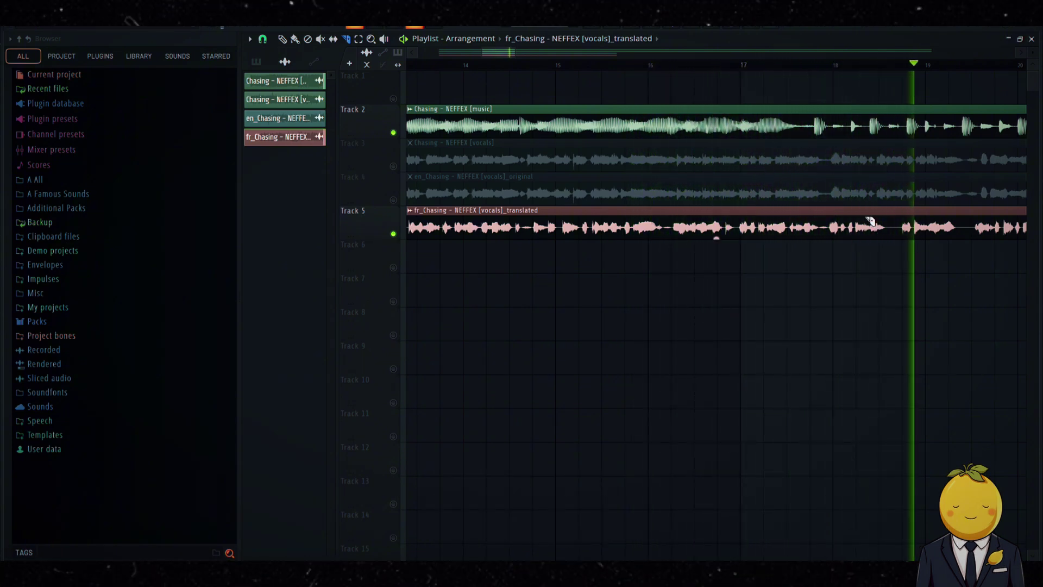
scroll(643, 66, down, 5)
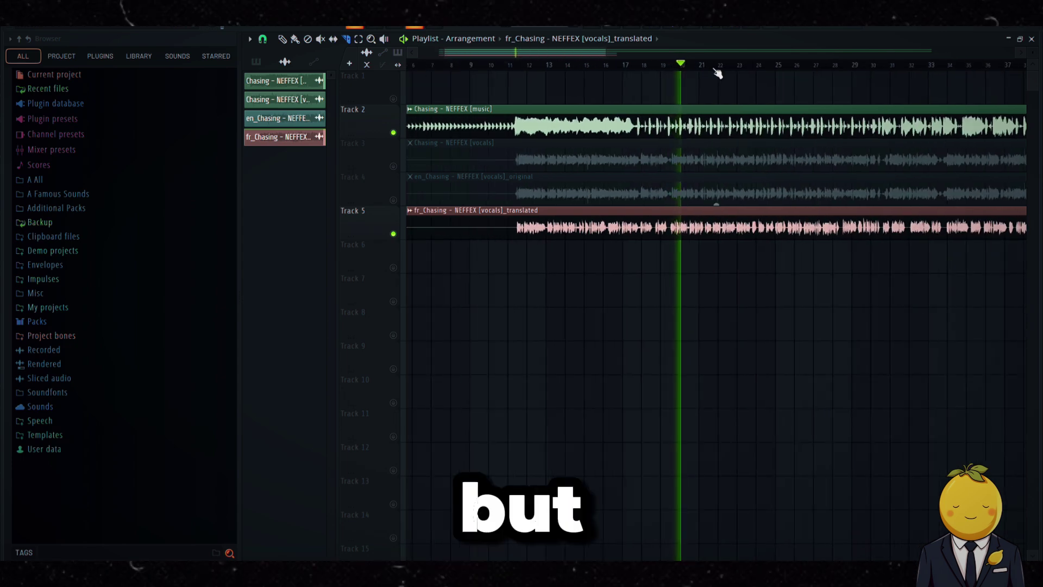
scroll(693, 70, up, 5)
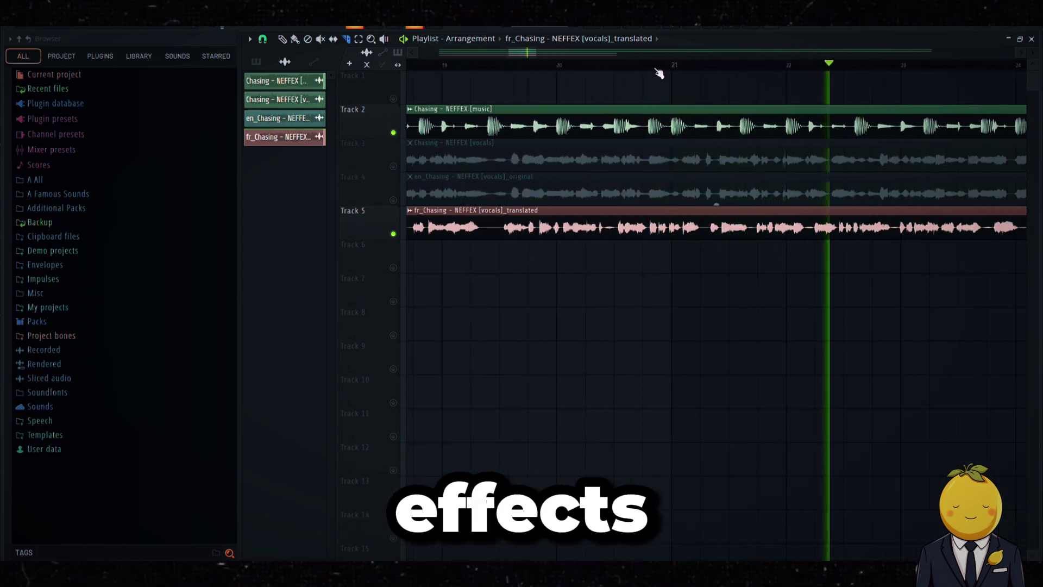
scroll(659, 73, down, 4)
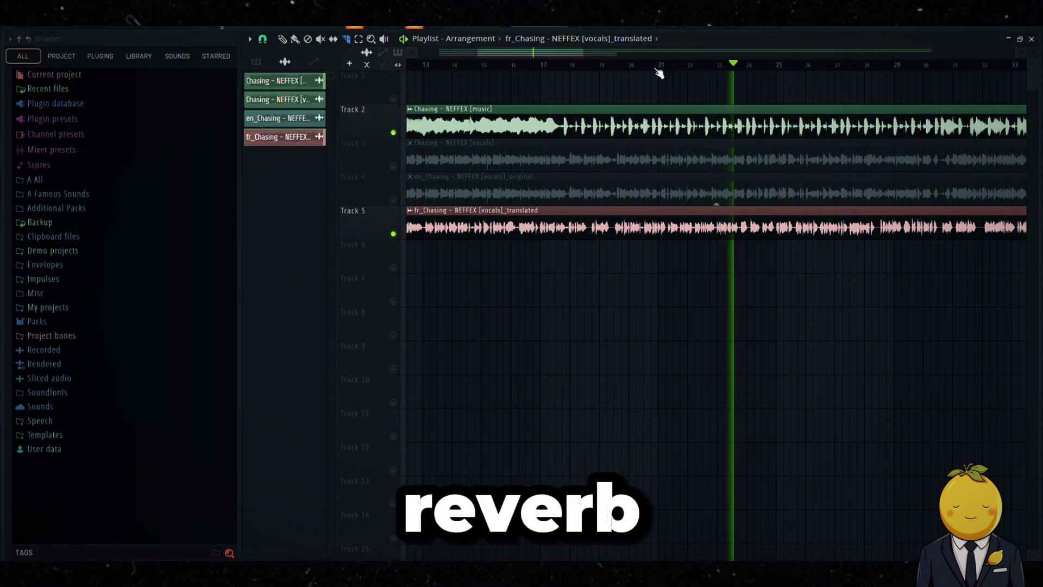
scroll(771, 66, up, 4)
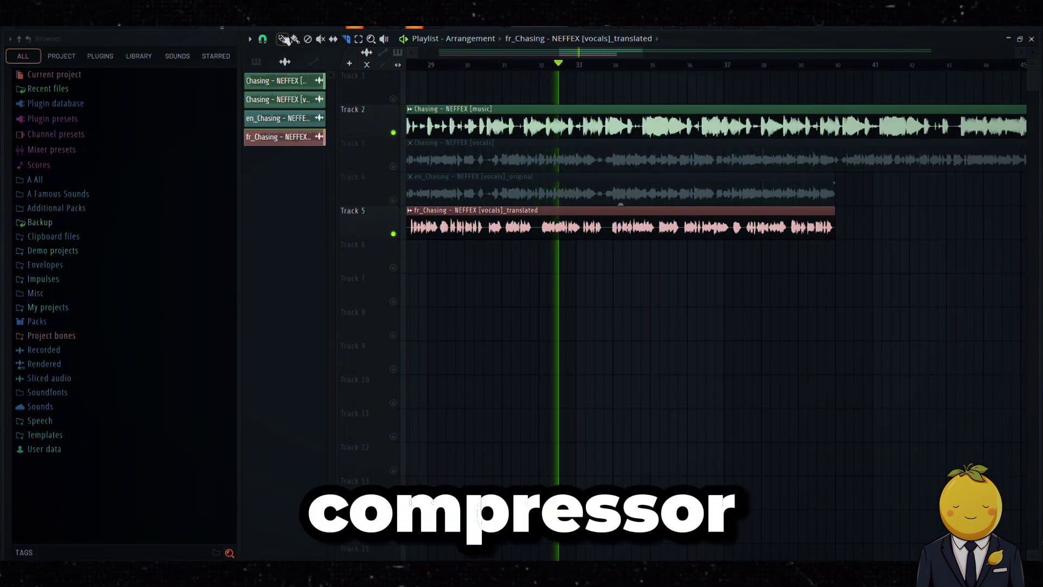
- Route the translated French vocals clip to mixer track 2 and add Fruity Reeverb with 1.2 sec decay and 8% reverb
double_click(563, 228)
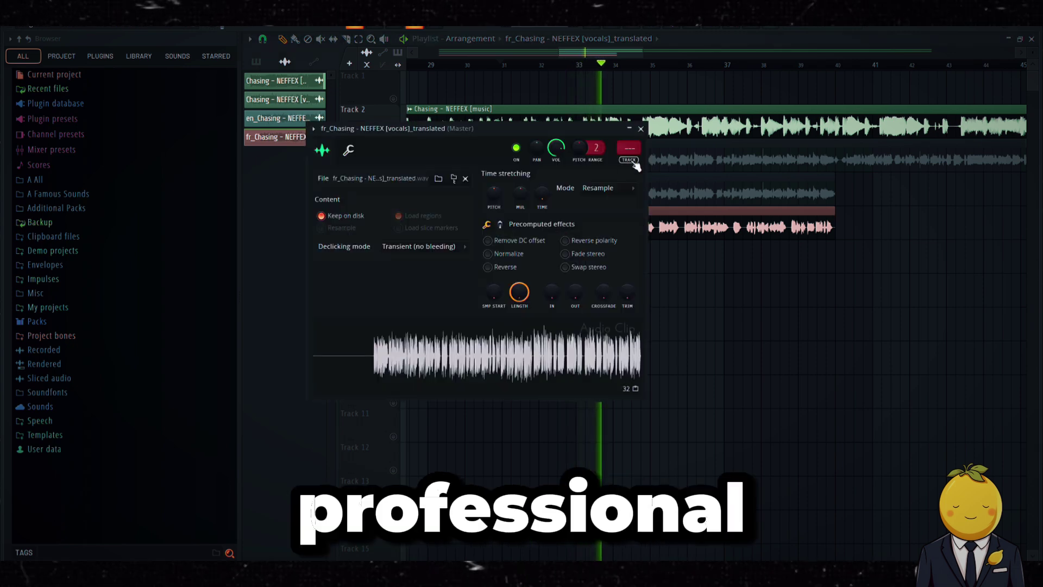
click(630, 160)
click(911, 331)
click(707, 39)
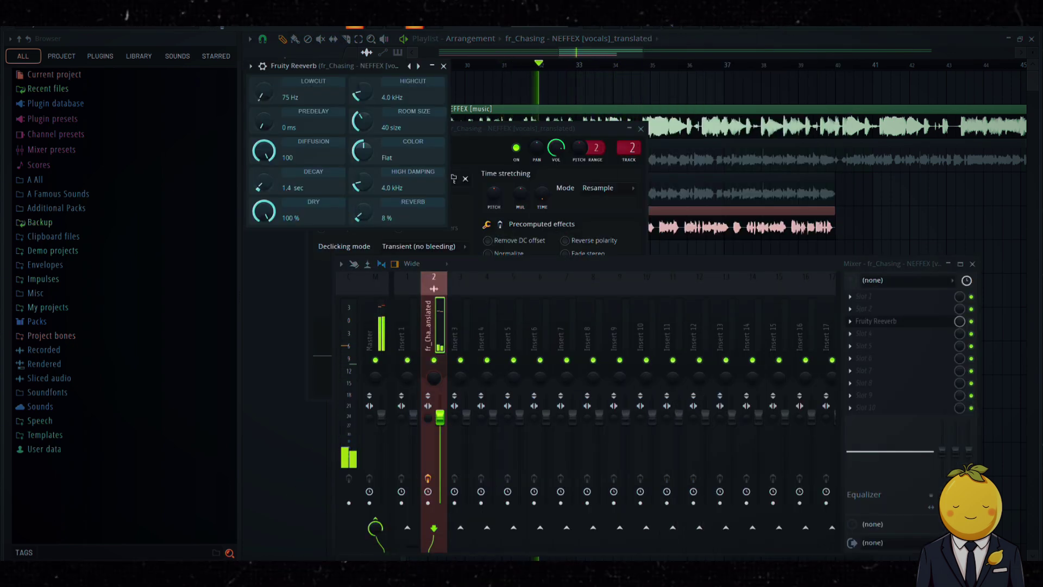
- Add Fruity Parametric EQ 2 before the reverb with the 20Hz + 18kHz cut preset, and raise its low cut to just under 100 Hz
click(891, 321)
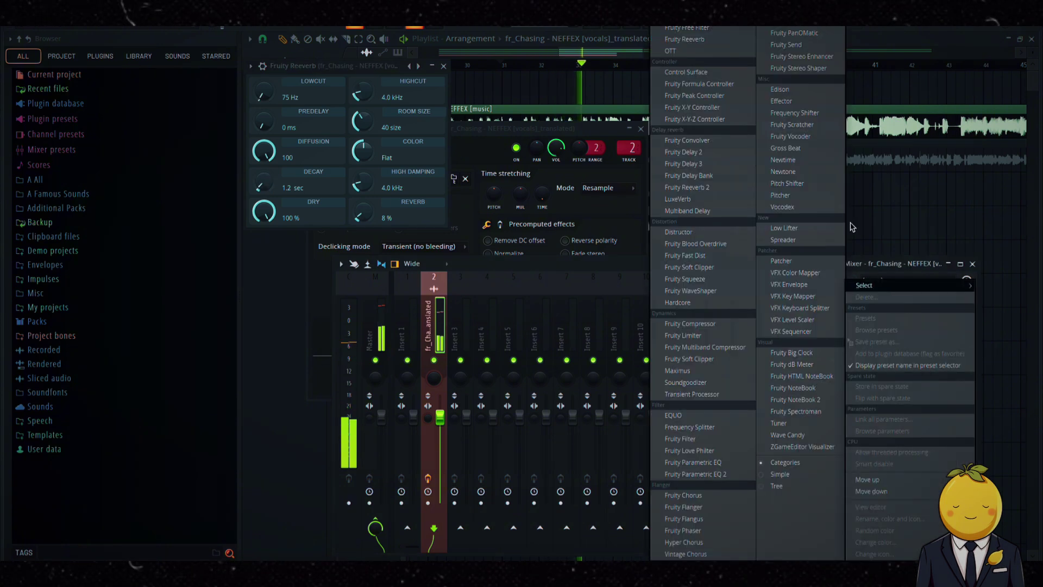
click(701, 474)
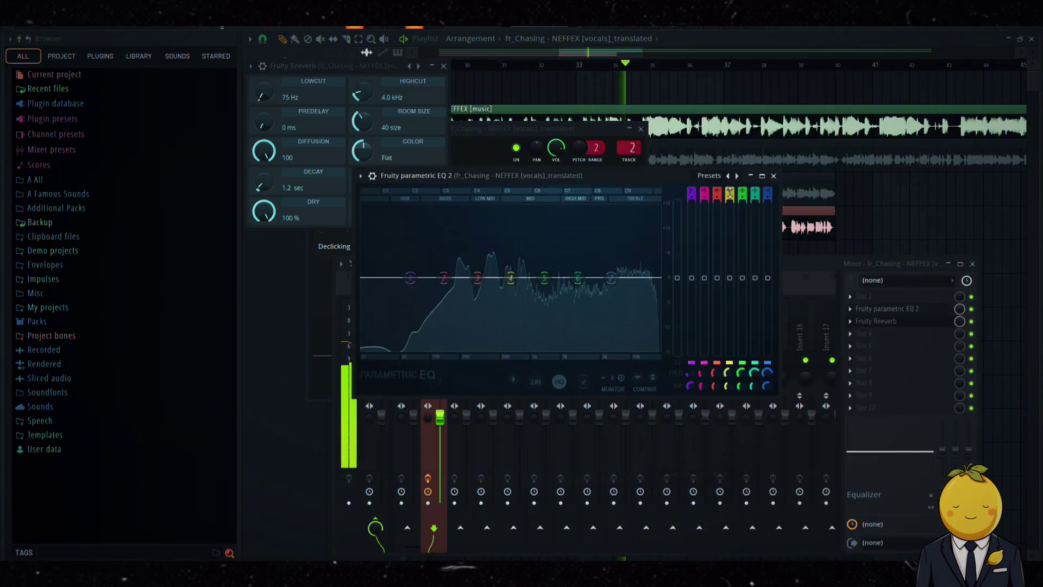
right_click(730, 175)
click(773, 128)
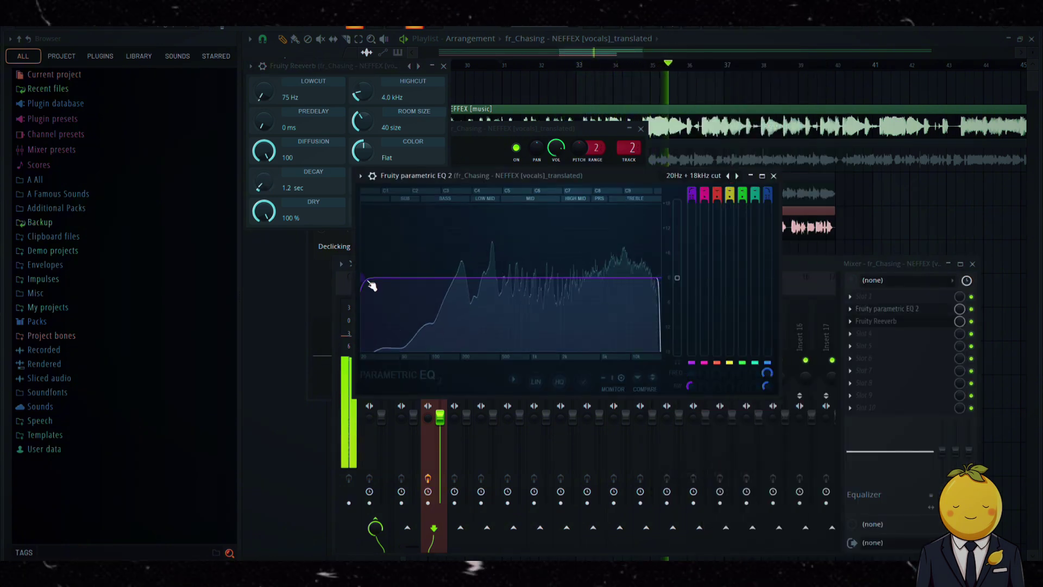
drag(369, 279, 427, 278)
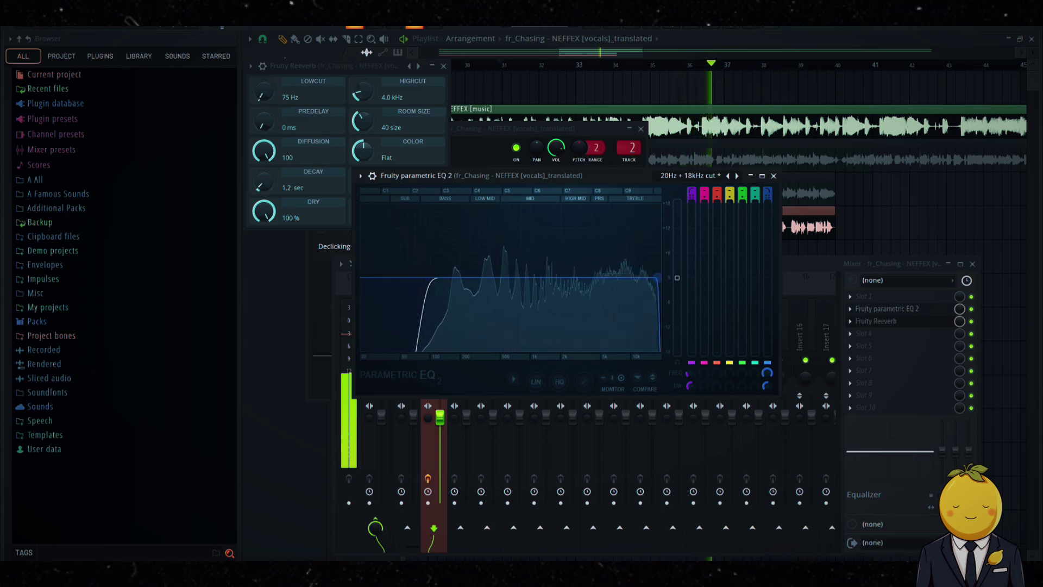
- Add the OTT compressor after the reverb with 9% depth and play the French vocals with the music from their entry
click(868, 333)
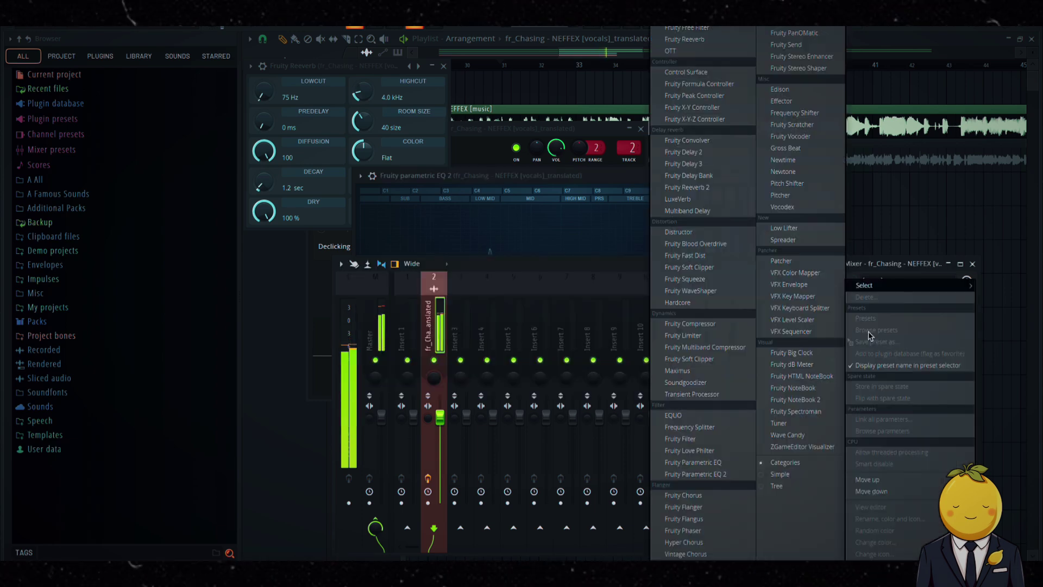
click(674, 51)
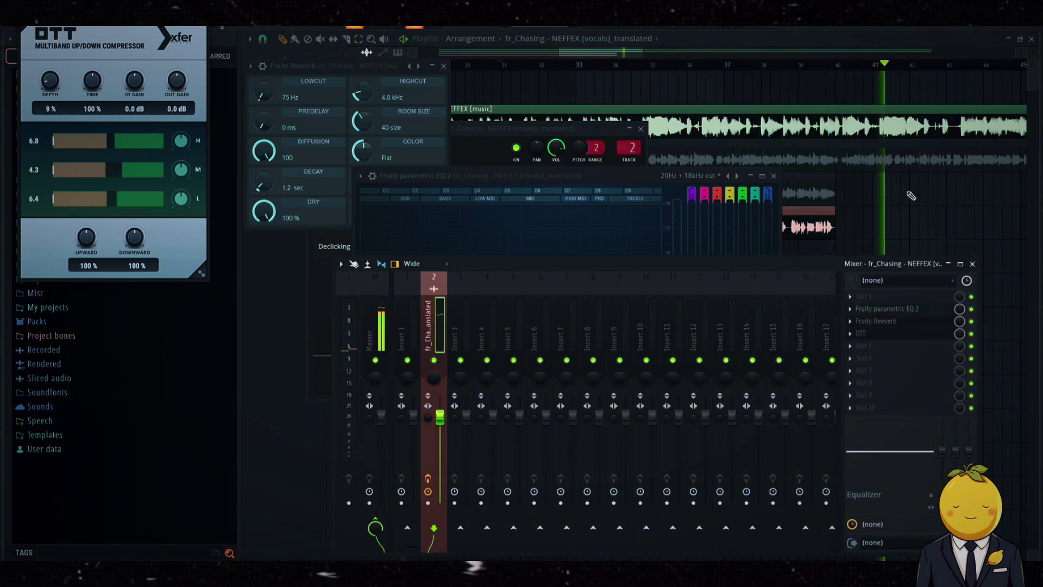
right_click(911, 196)
scroll(708, 68, down, 5)
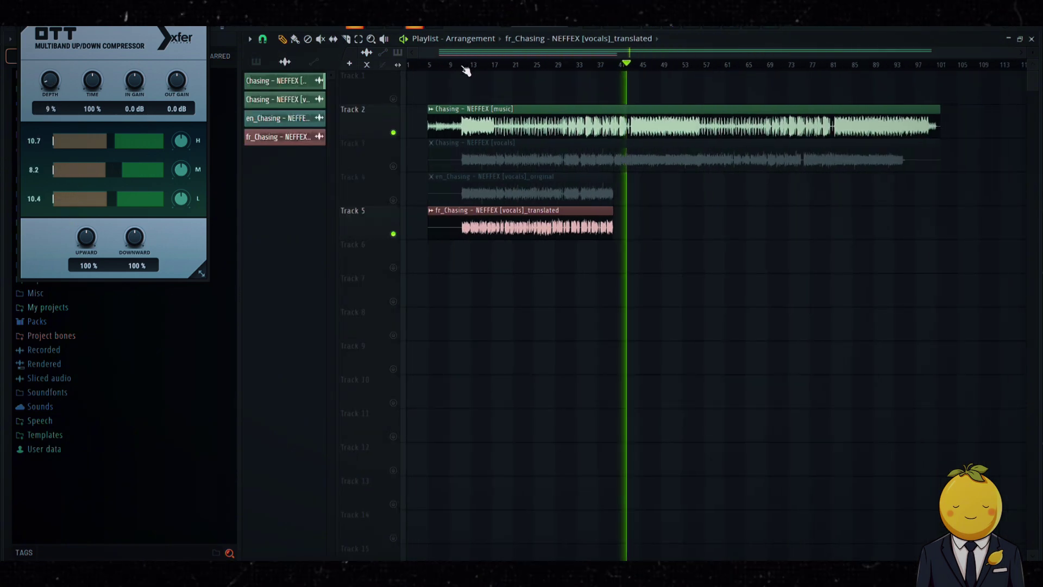
scroll(466, 71, up, 8)
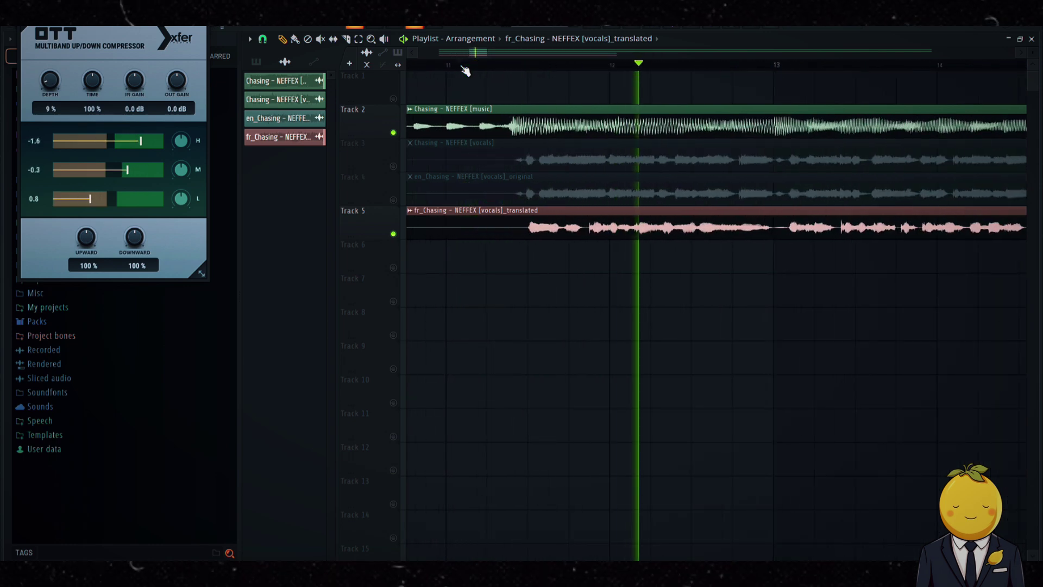
scroll(465, 69, down, 8)
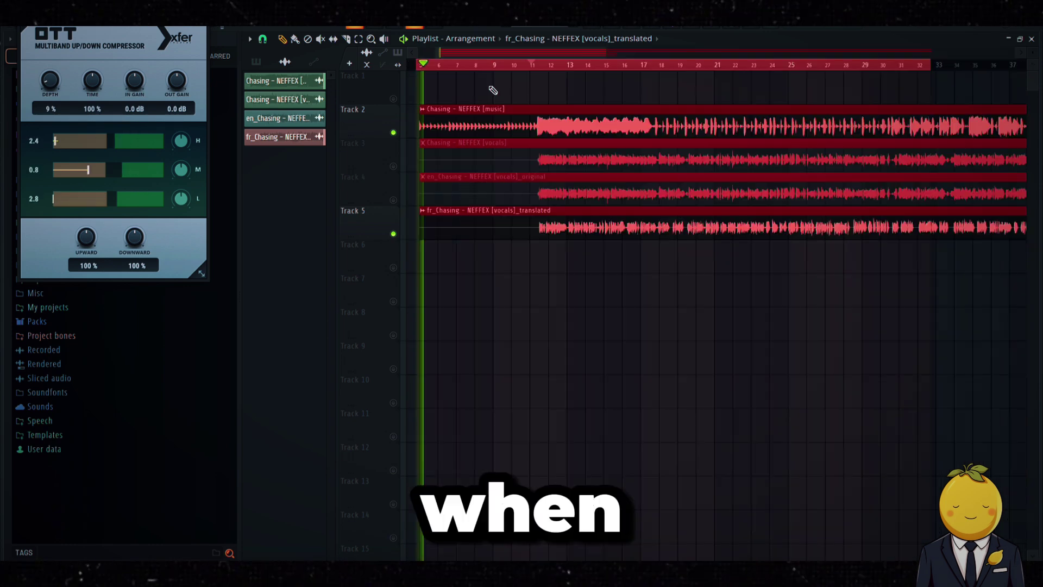
scroll(478, 68, down, 3)
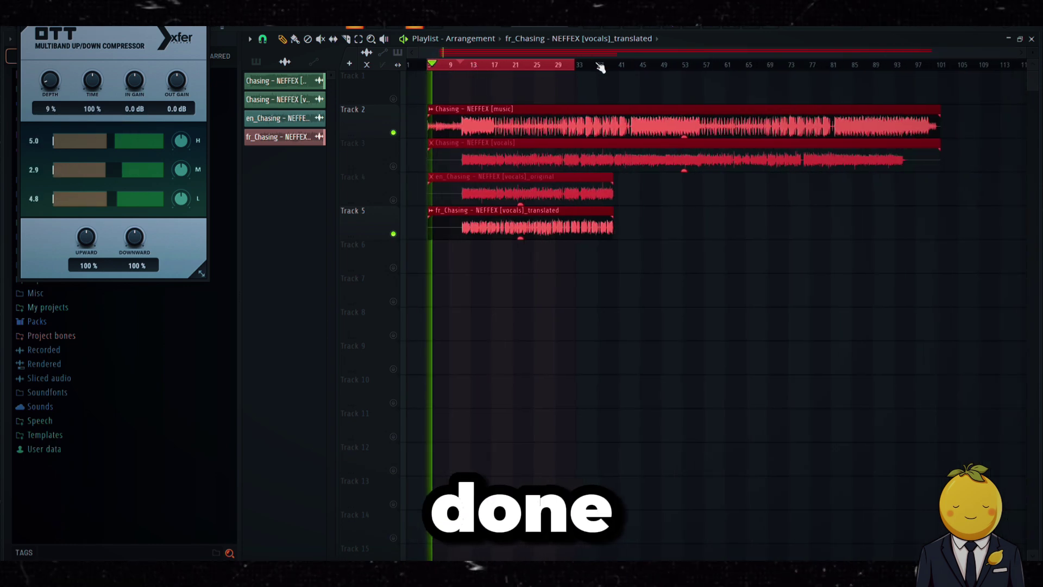
- Extend the playlist selection to the end of the French vocals and render it as french version.wav, 16Bit int stereo WAV
mouse_move(601, 67)
mouse_down()
mouse_move(628, 77)
mouse_move(616, 73)
mouse_up()
key(ctrl+r)
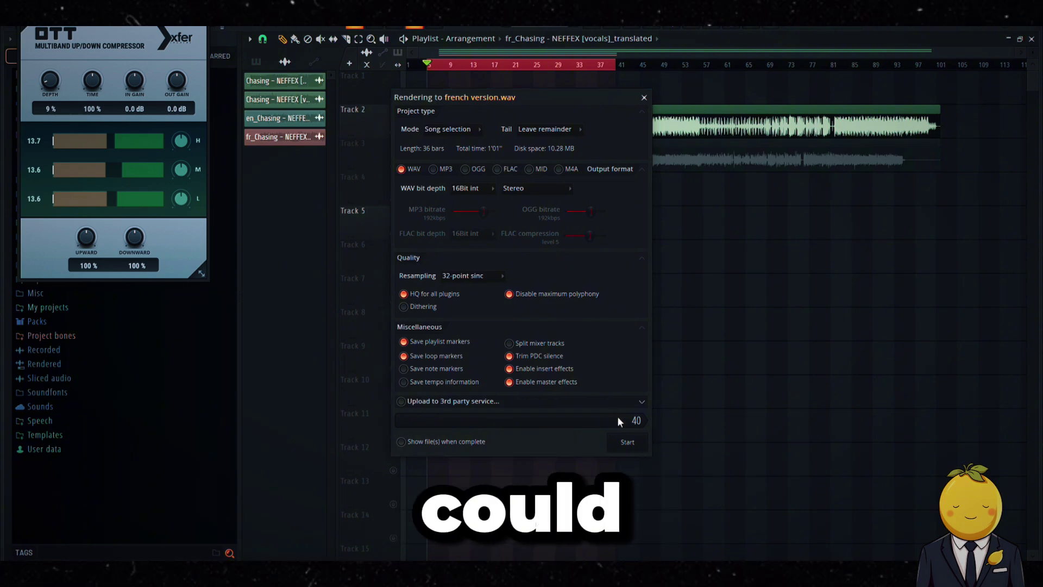
click(627, 441)
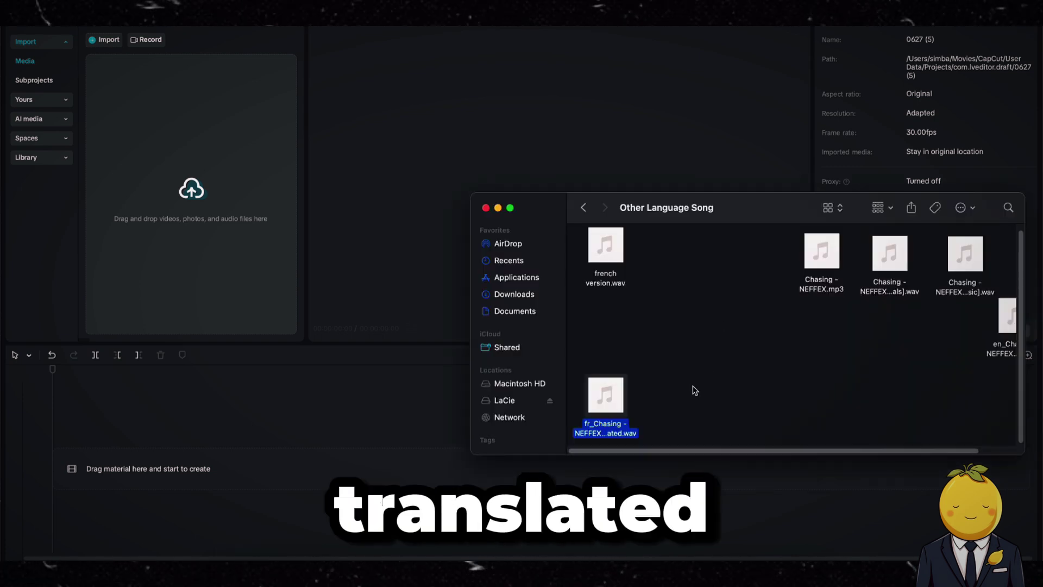
- Switch to CapCut with the Other Language Song folder open and preview the original separated vocals and music files
click(892, 290)
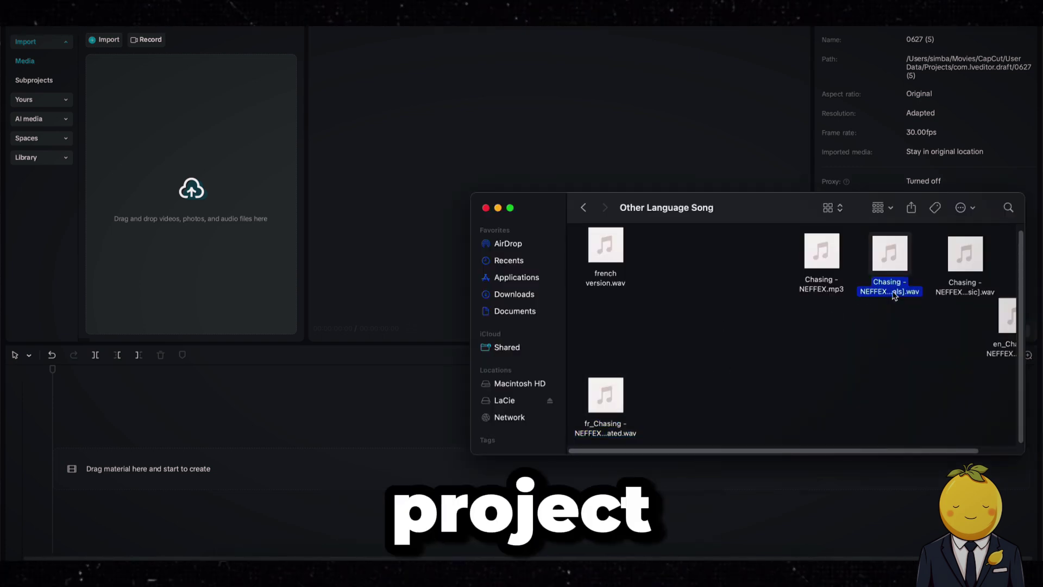
key(space)
drag(894, 296, 842, 283)
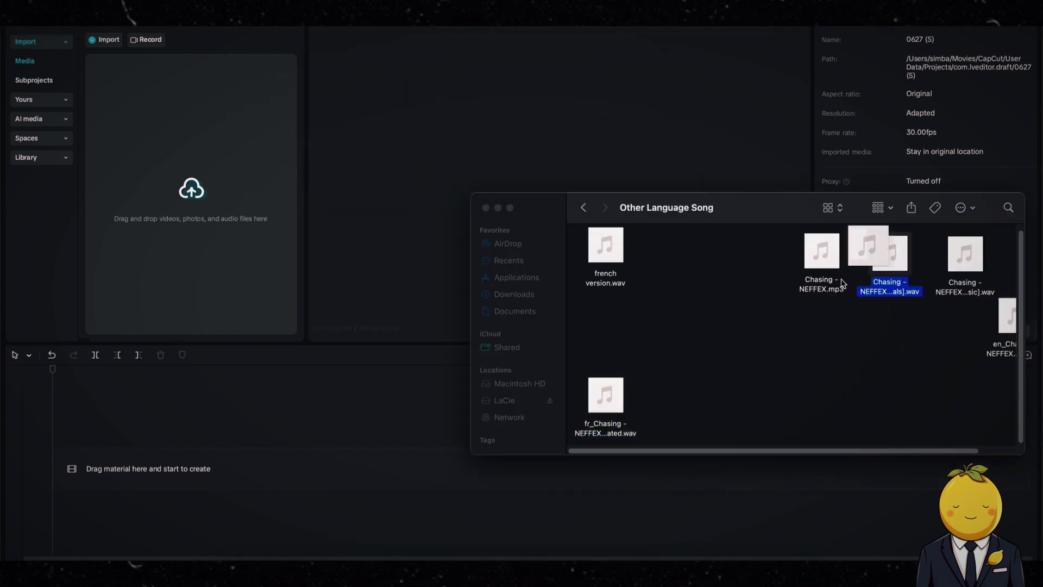
key(space)
key(space)
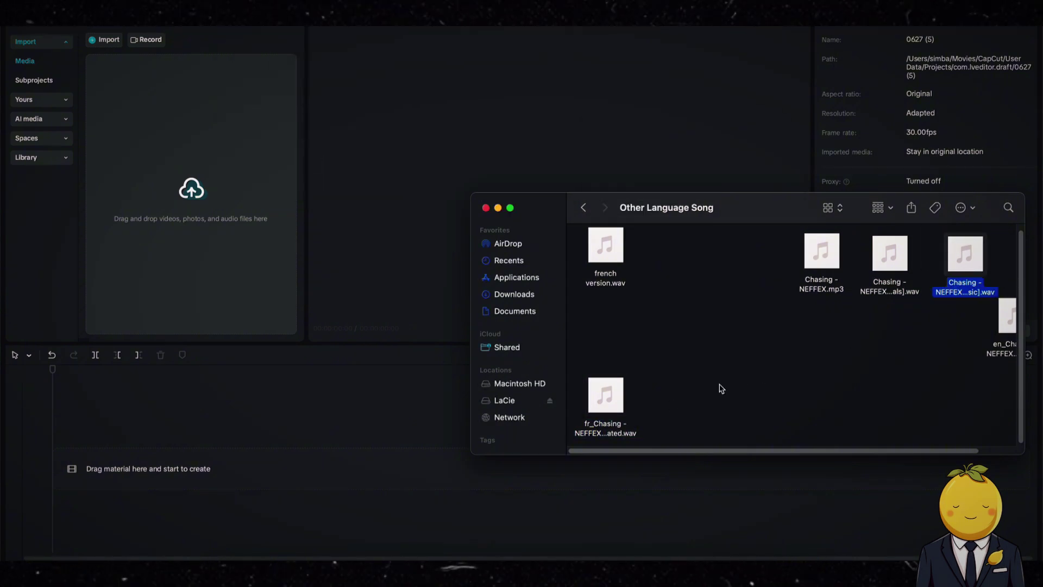
- Place the Chasing music and the translated French vocals on separate audio tracks, both starting at zero, and play them together
drag(616, 434, 180, 486)
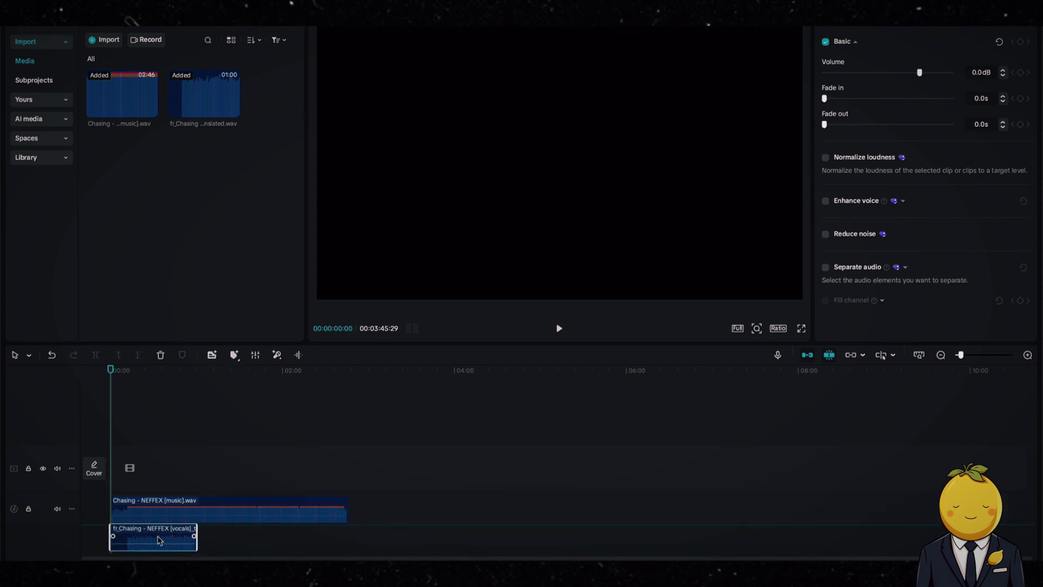
key(space)
drag(960, 355, 972, 355)
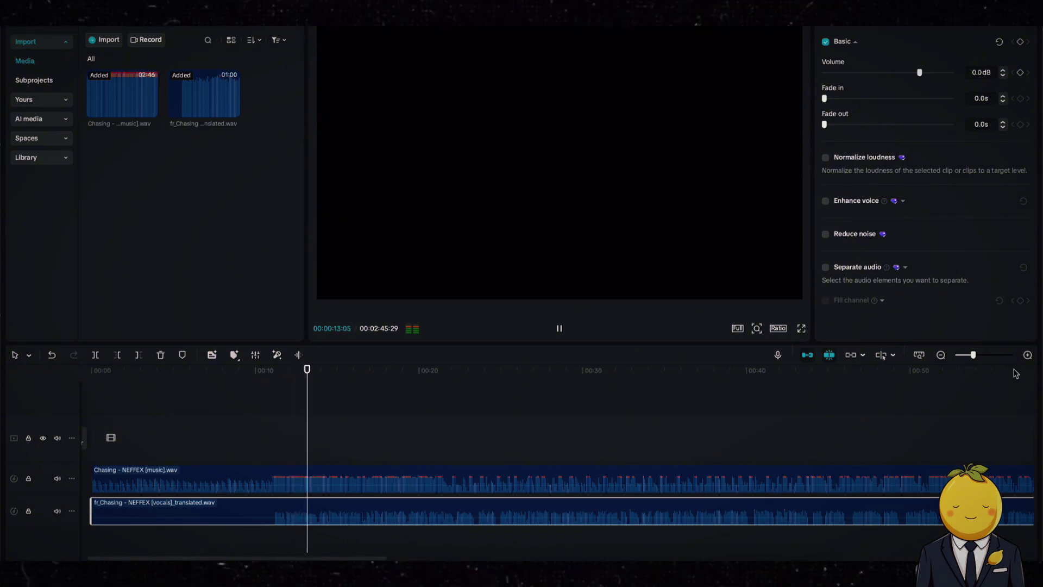
drag(975, 356, 973, 356)
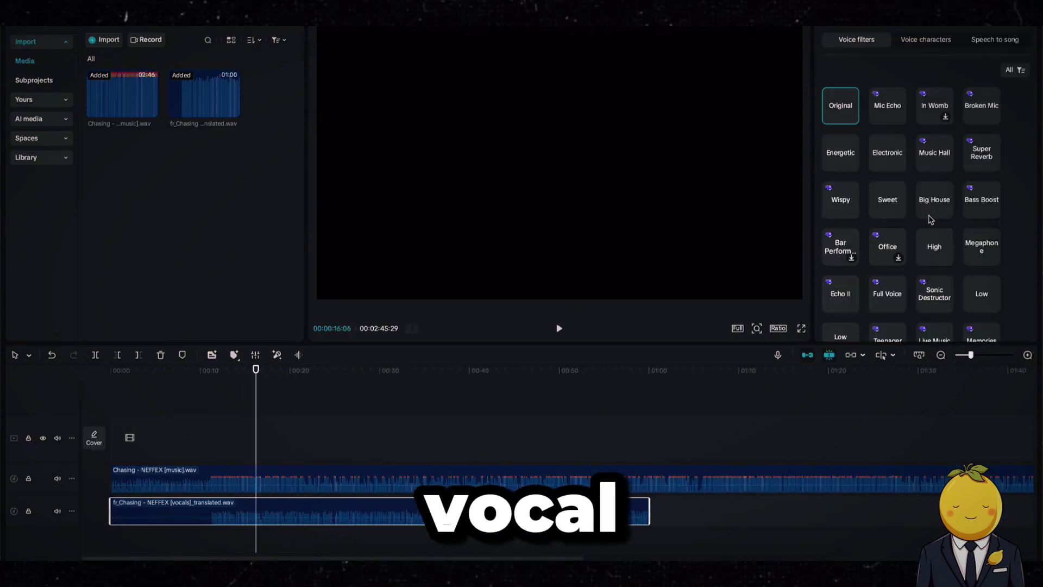
- Try the Echo II voice filter on the French vocals clip, and replace it with the Echo filter
scroll(932, 215, down, 3)
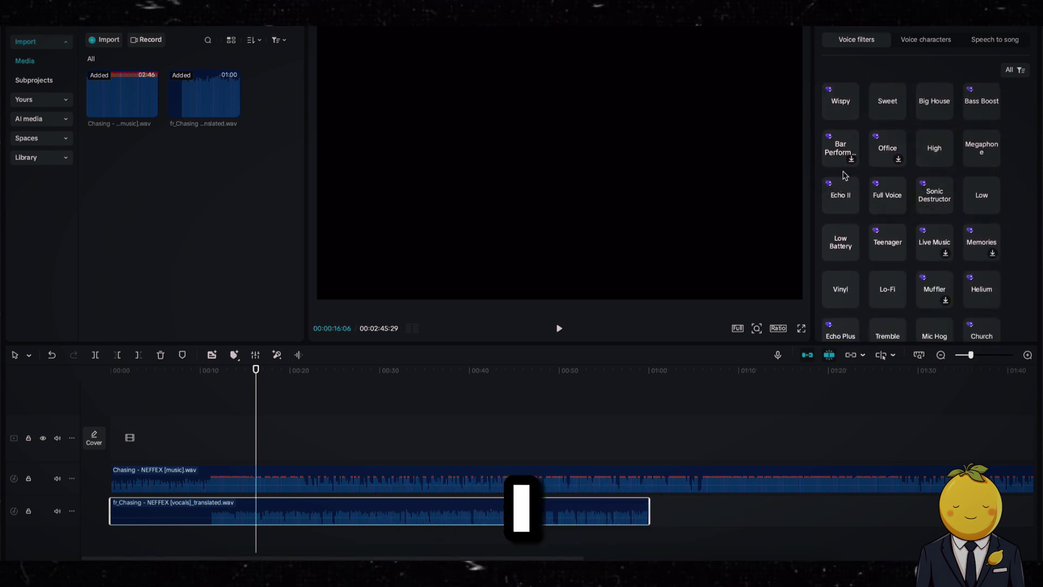
click(853, 193)
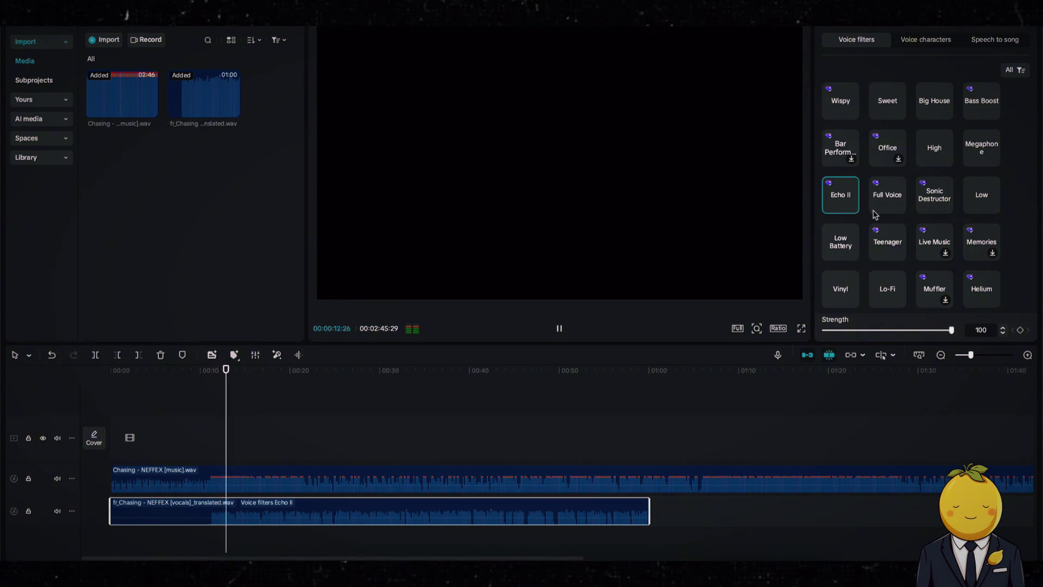
scroll(883, 217, down, 5)
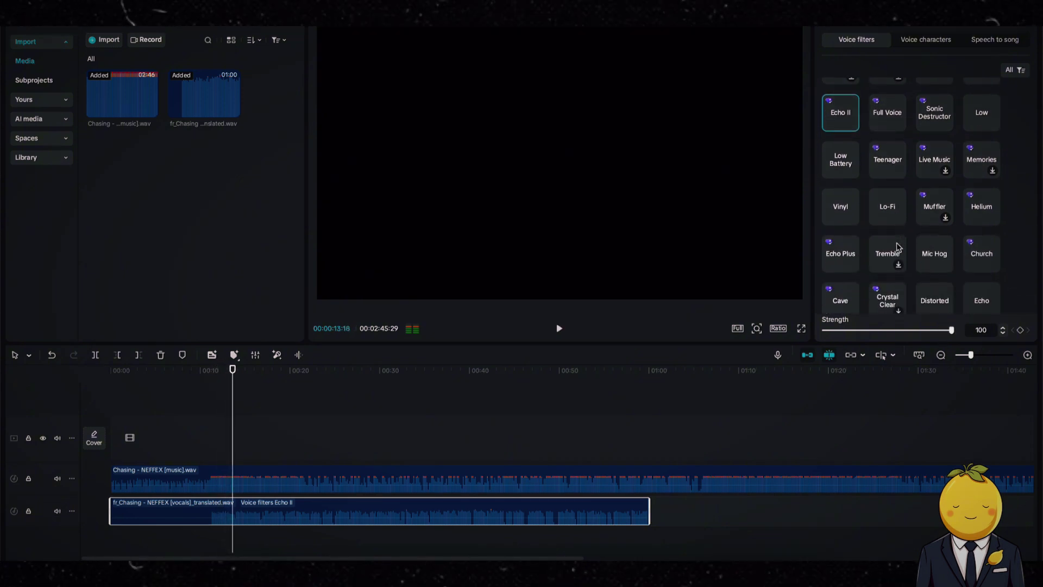
click(980, 243)
- Look through the remaining voice filters while the French vocals play with the music
scroll(980, 244, down, 6)
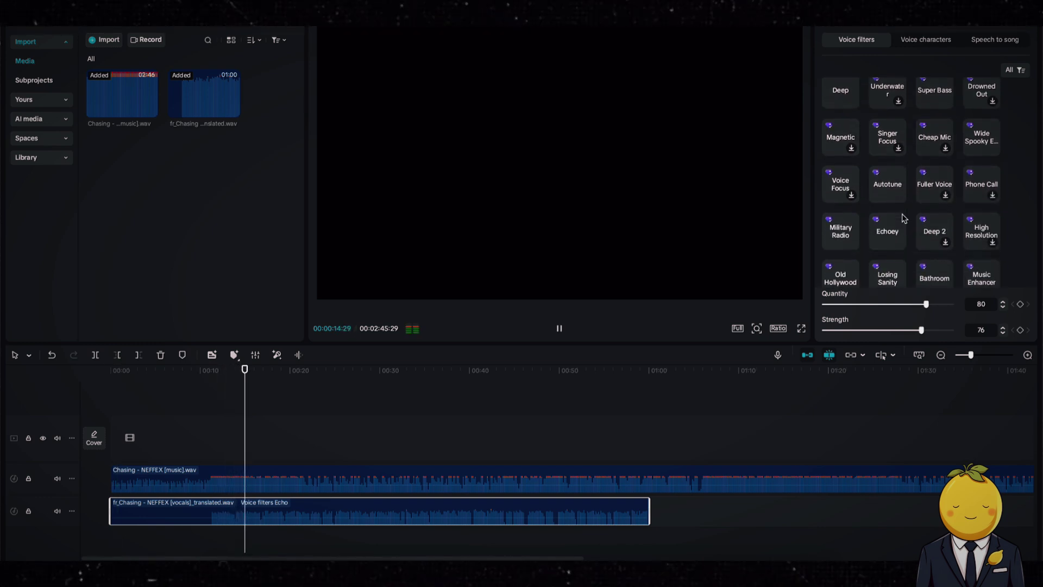
scroll(898, 223, down, 6)
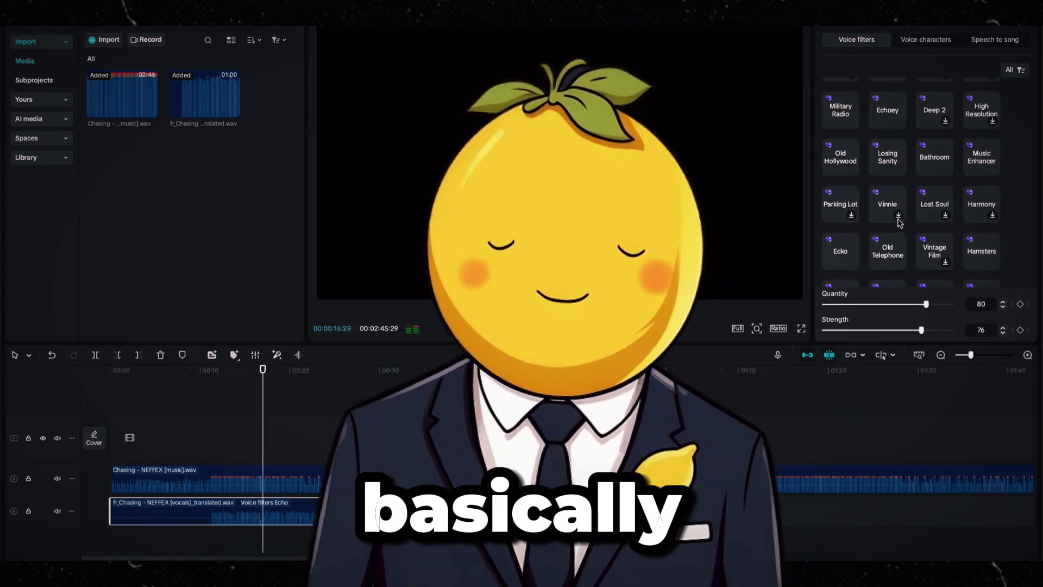
scroll(898, 222, down, 5)
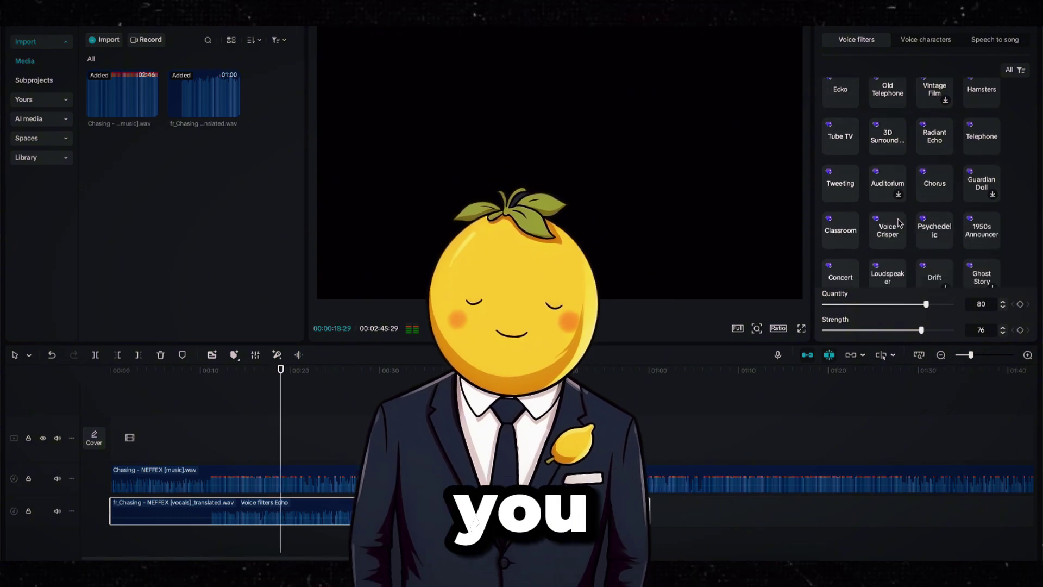
scroll(897, 223, down, 5)
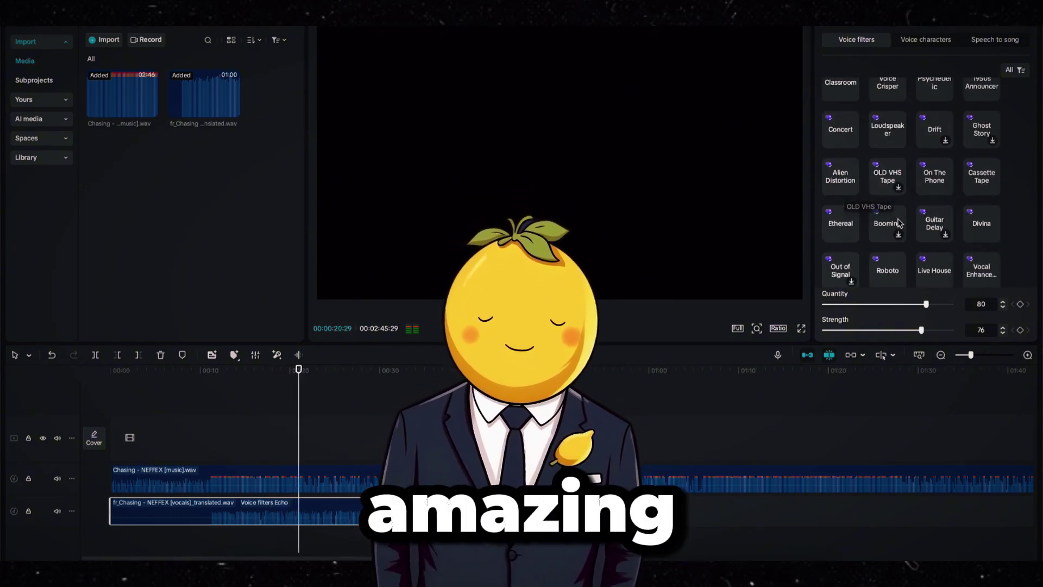
scroll(898, 223, down, 5)
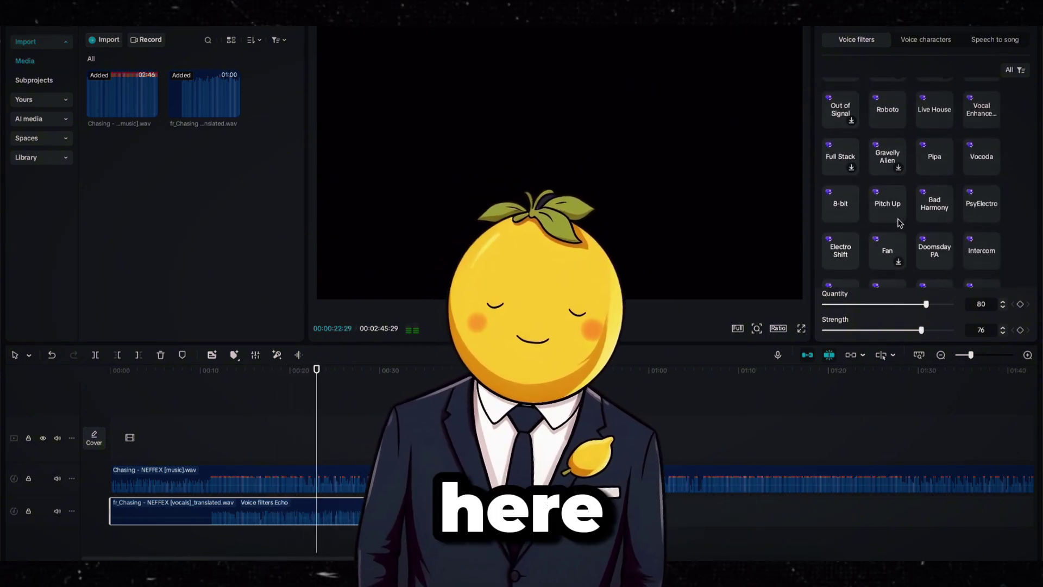